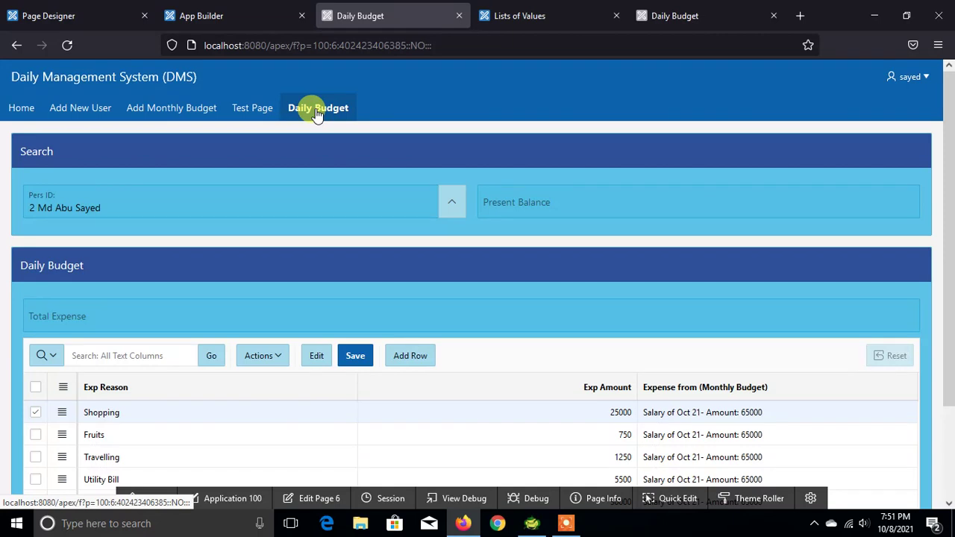
left_click(886, 519)
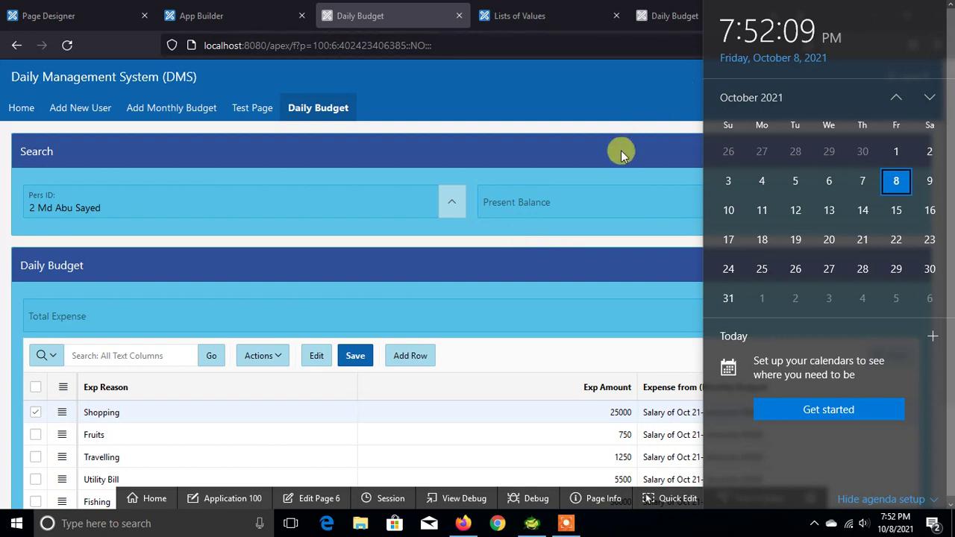
left_click(631, 209)
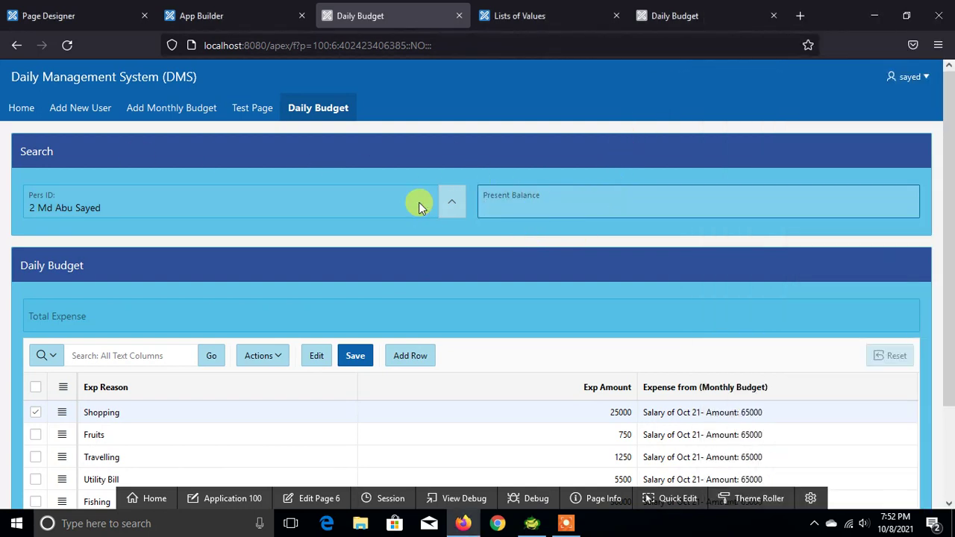
scroll(365, 228, "down", 2)
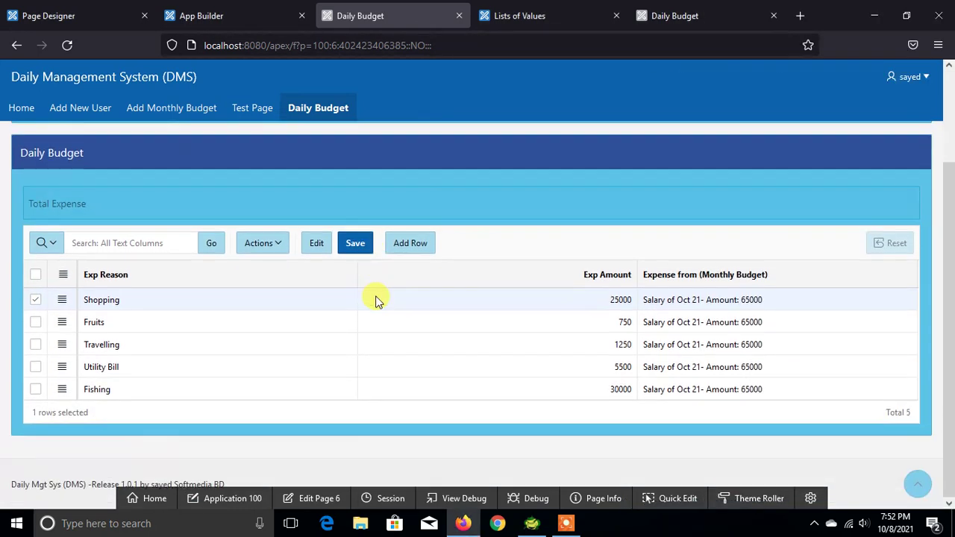
scroll(376, 298, "up", 2)
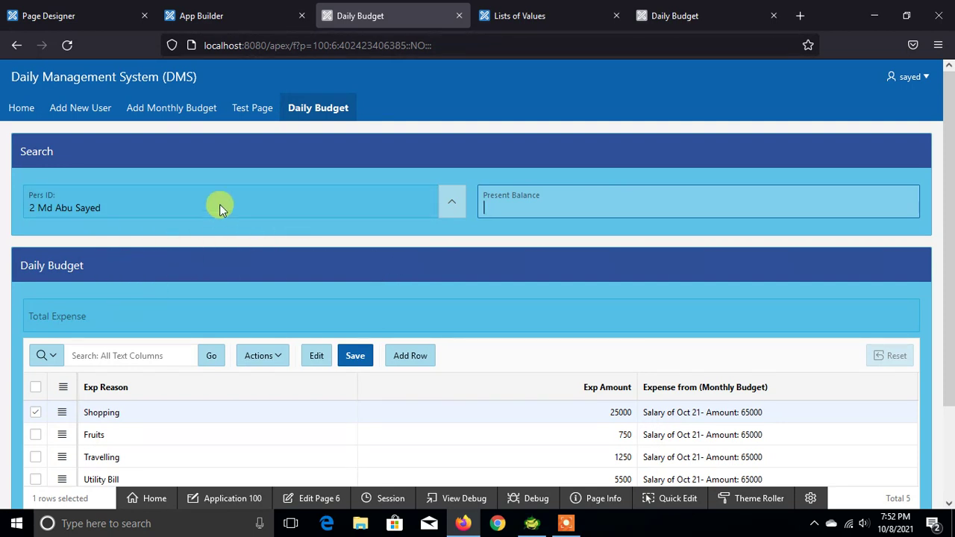
scroll(47, 301, "down", 2)
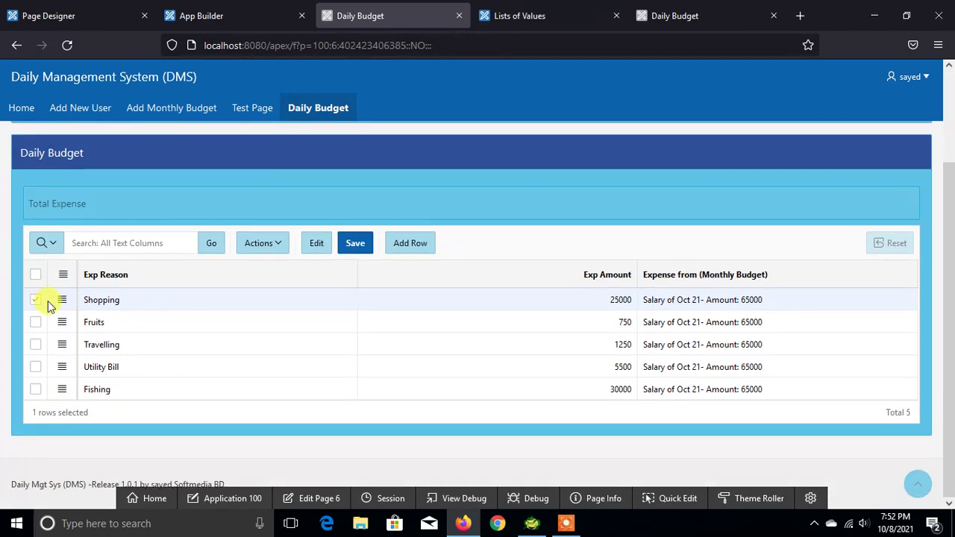
scroll(60, 261, "up", 2)
Open the Add New User page and sign out of the Daily Management System
left_click(58, 111)
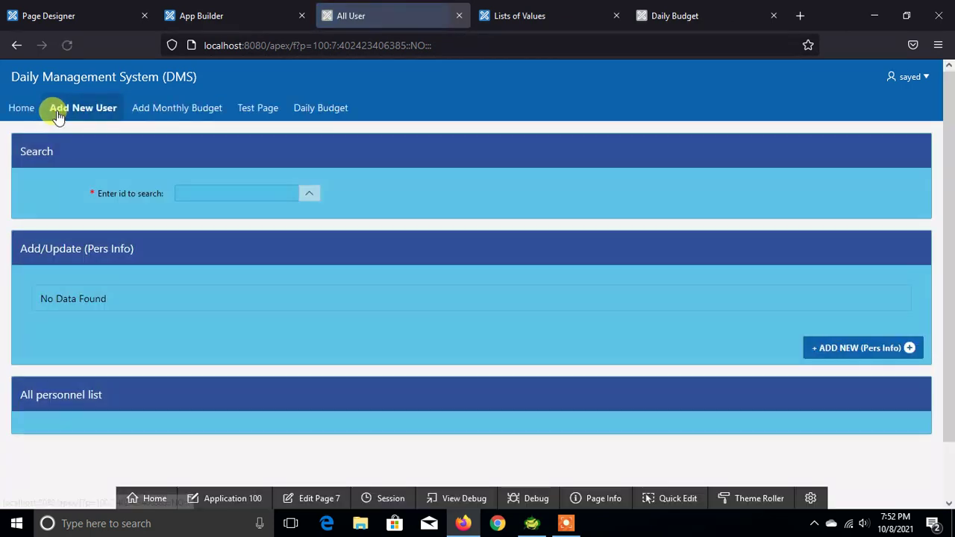
left_click(914, 77)
left_click(865, 109)
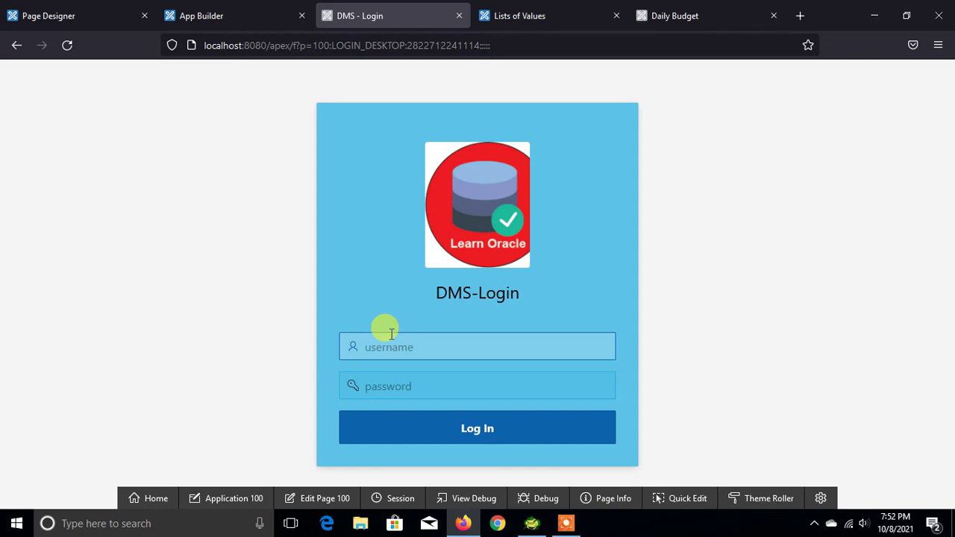
Fill in the DMS login form with the username and the account password
type("sayed")
key("Tab")
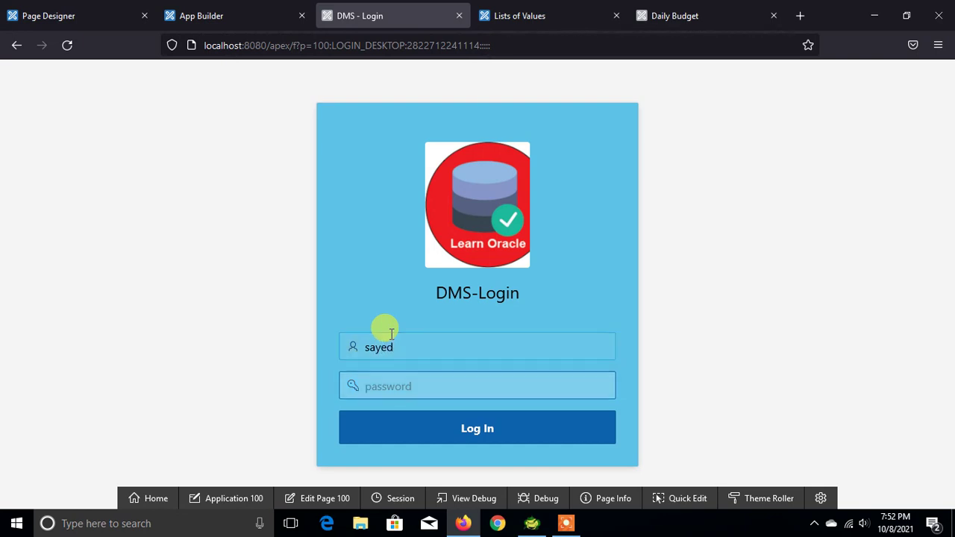
type("•••••")
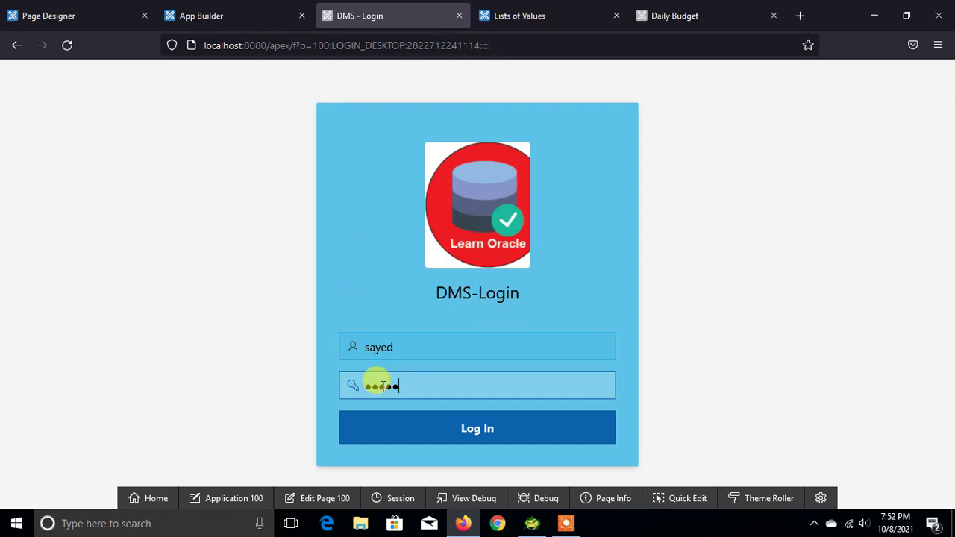
Switch to Toad for Oracle and examine the PASSWORD value stored in the USERS table's data
left_click(537, 525)
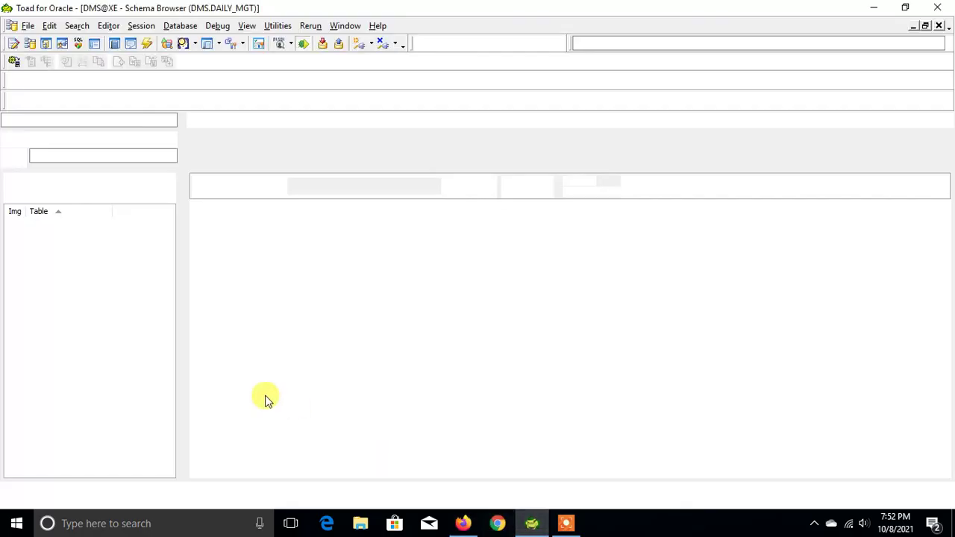
left_click(47, 312)
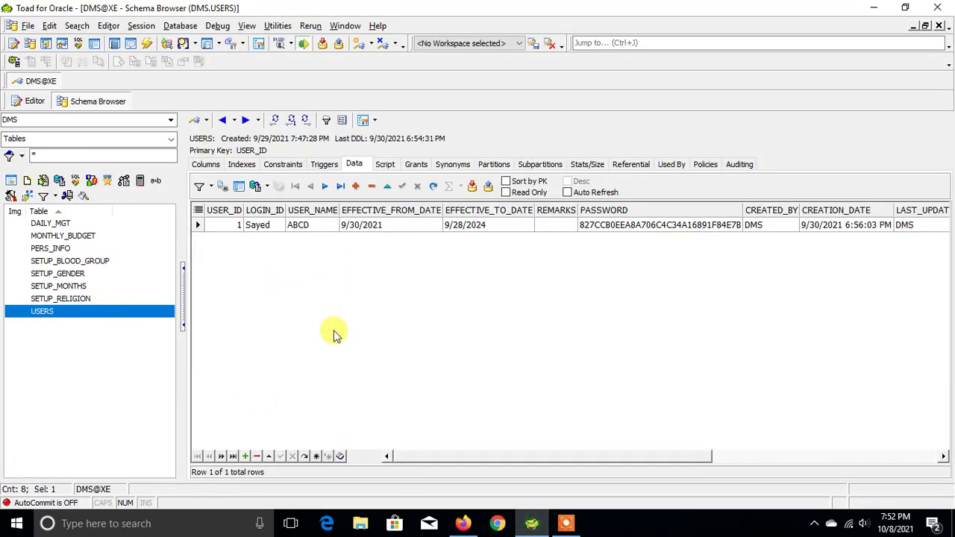
left_click(683, 225)
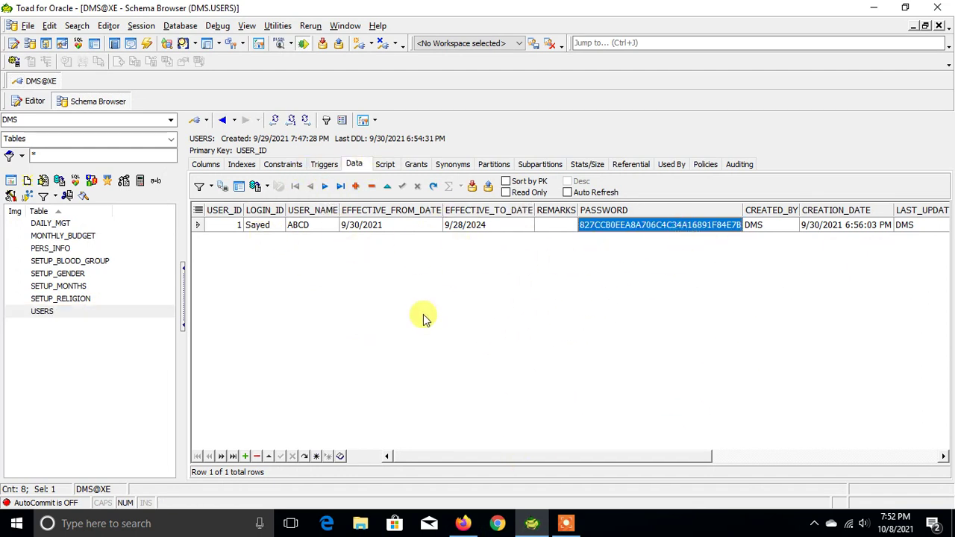
left_click_drag(597, 456, 464, 456)
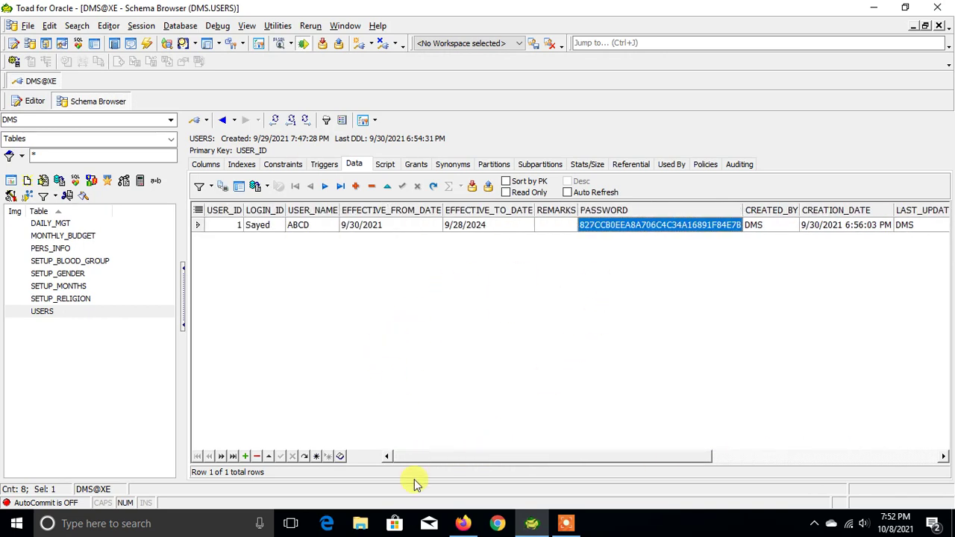
Switch back to Firefox and log in to DMS with the entered credentials
left_click(463, 523)
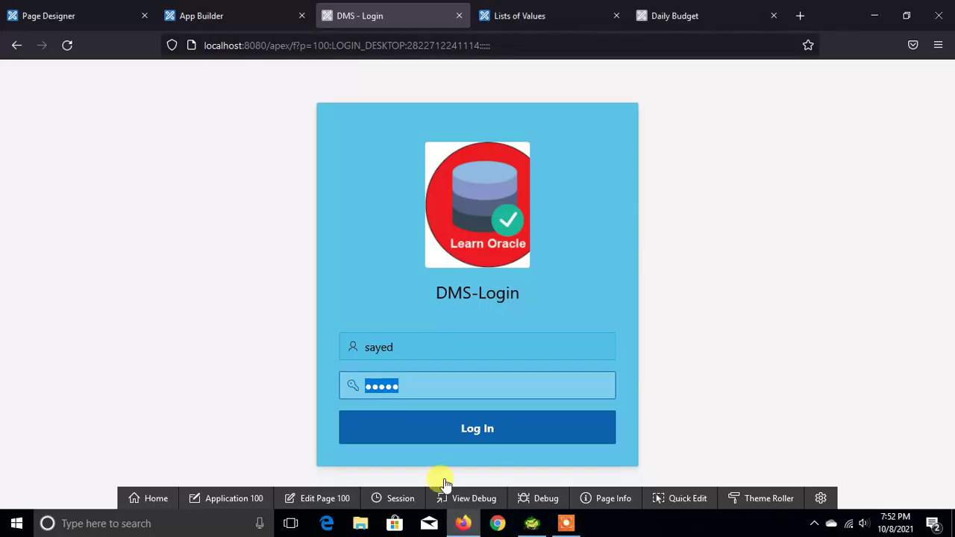
left_click(496, 430)
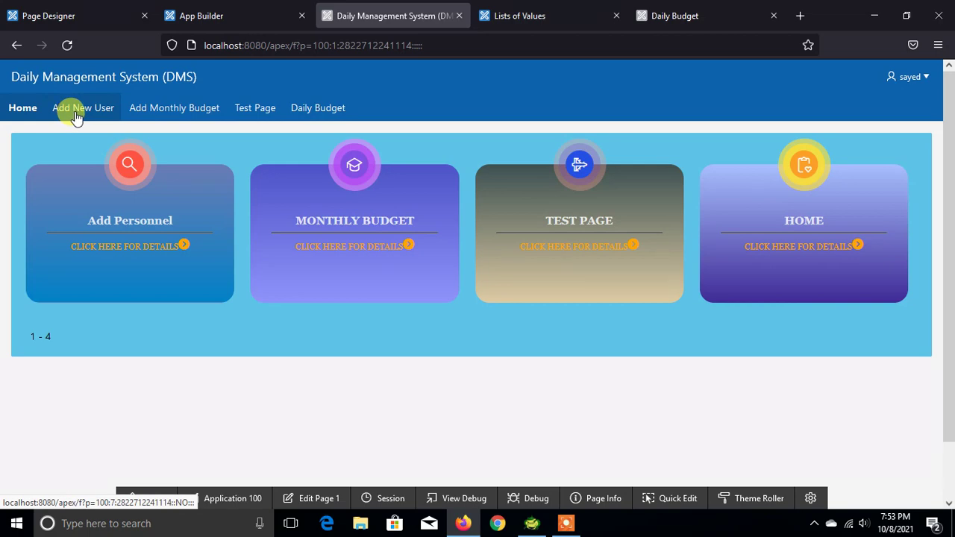
Close the browser tabs for Lists of Values and the old Daily Budget session, keeping the DMS home page in view
left_click(578, 15)
left_click(616, 16)
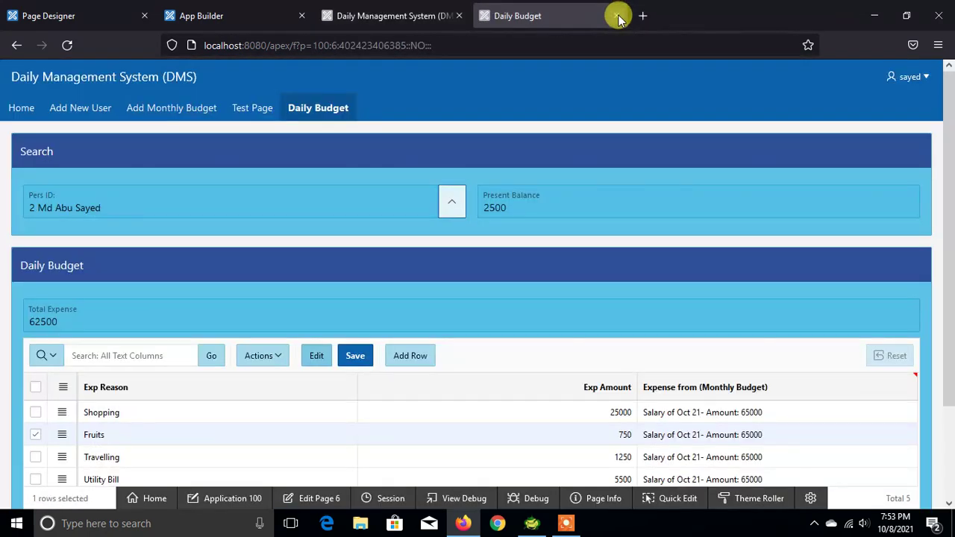
left_click(616, 15)
left_click(496, 314)
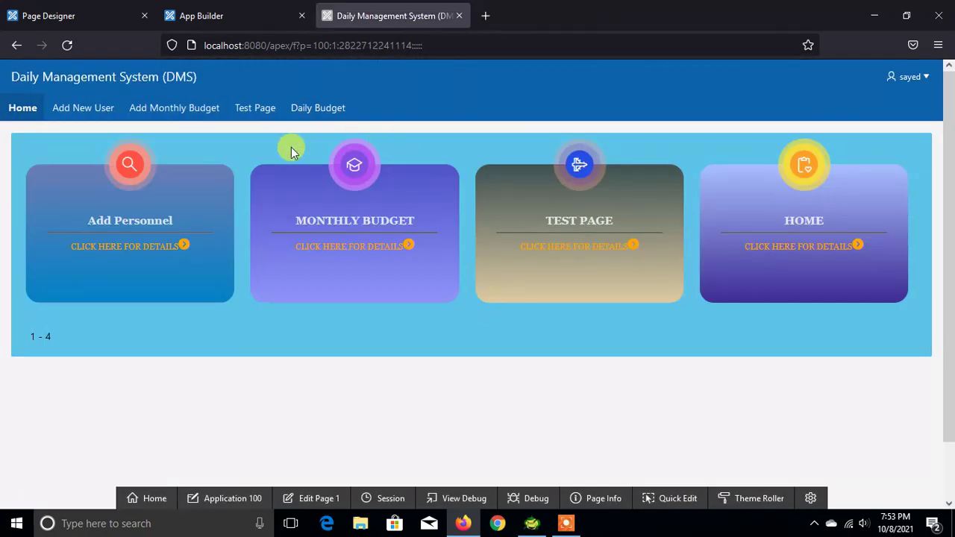
left_click(207, 14)
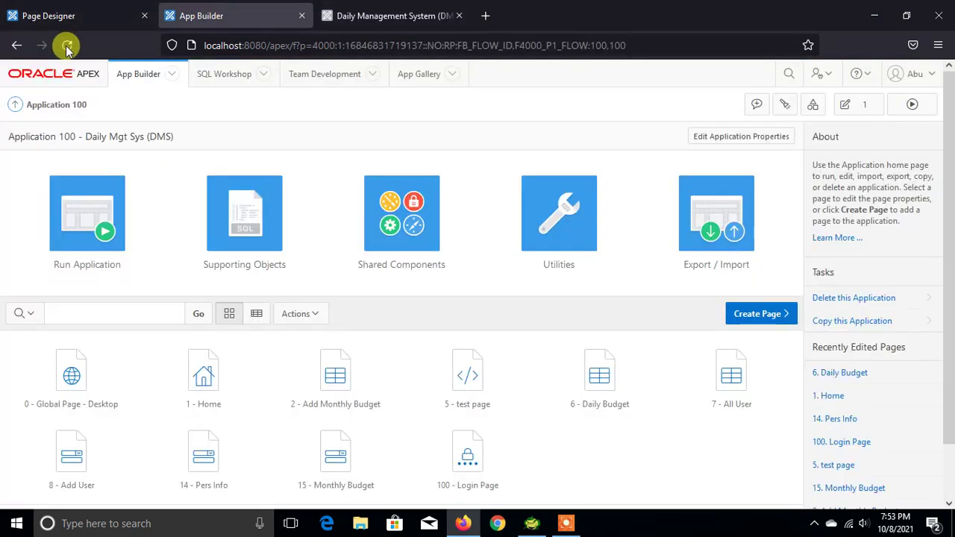
left_click(365, 15)
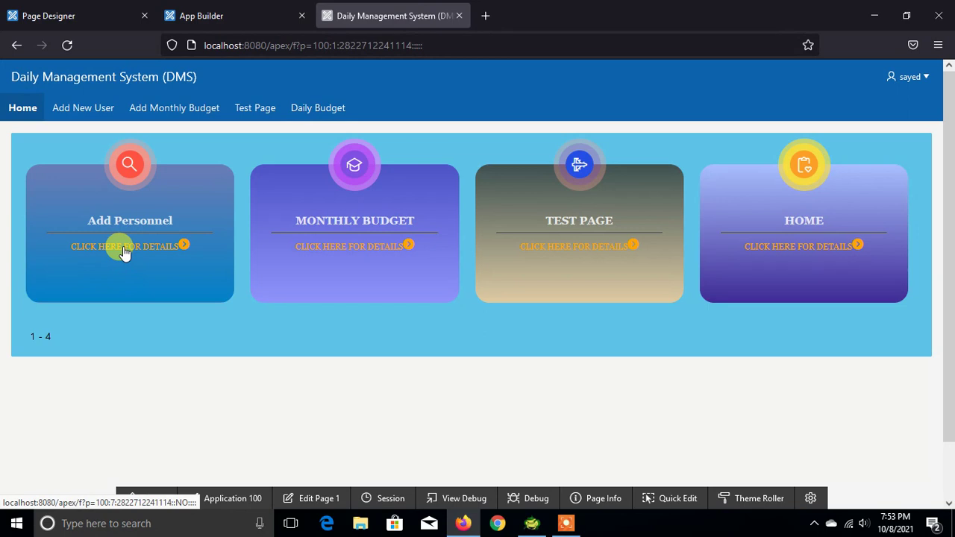
Open the Add Personnel details in a new browser tab and look through its ID search list without choosing anyone
right_click(124, 252)
left_click(141, 261)
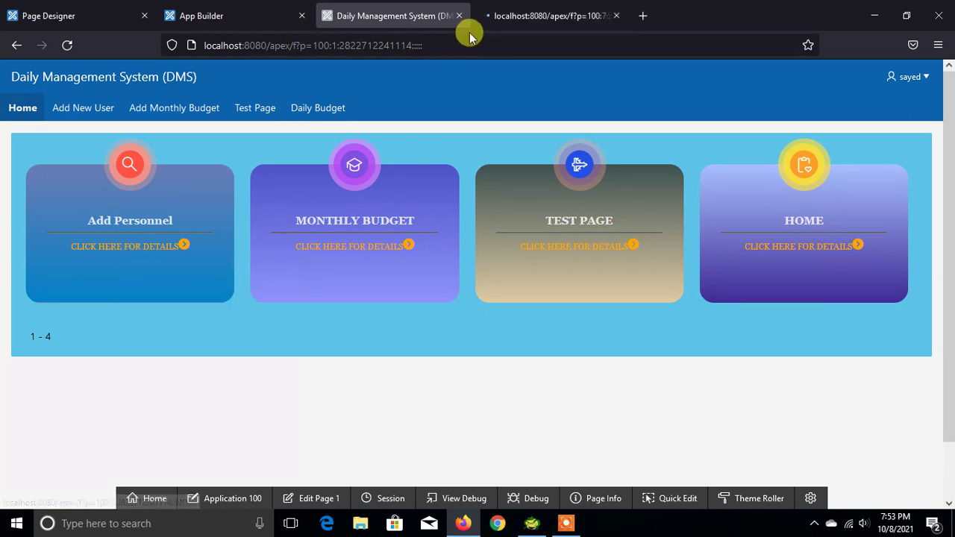
left_click(517, 16)
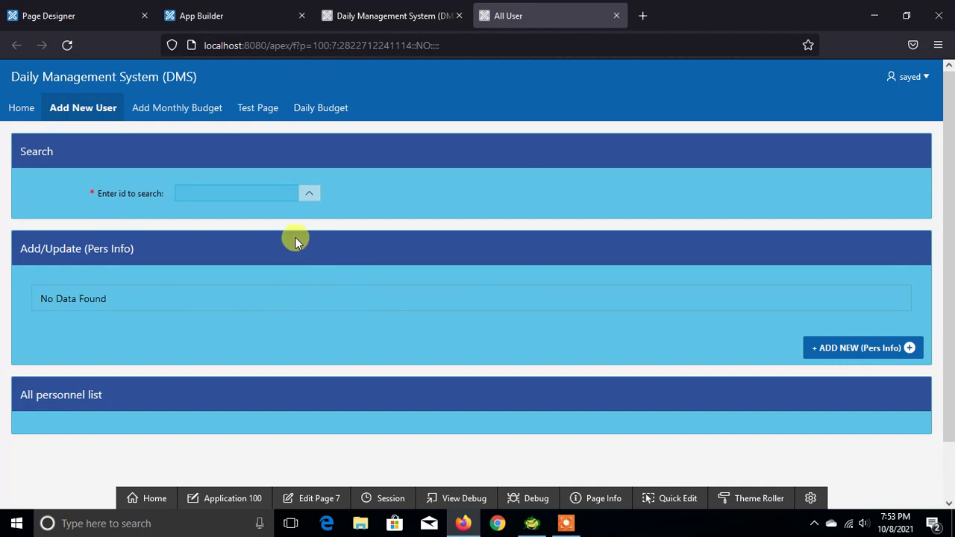
left_click(308, 193)
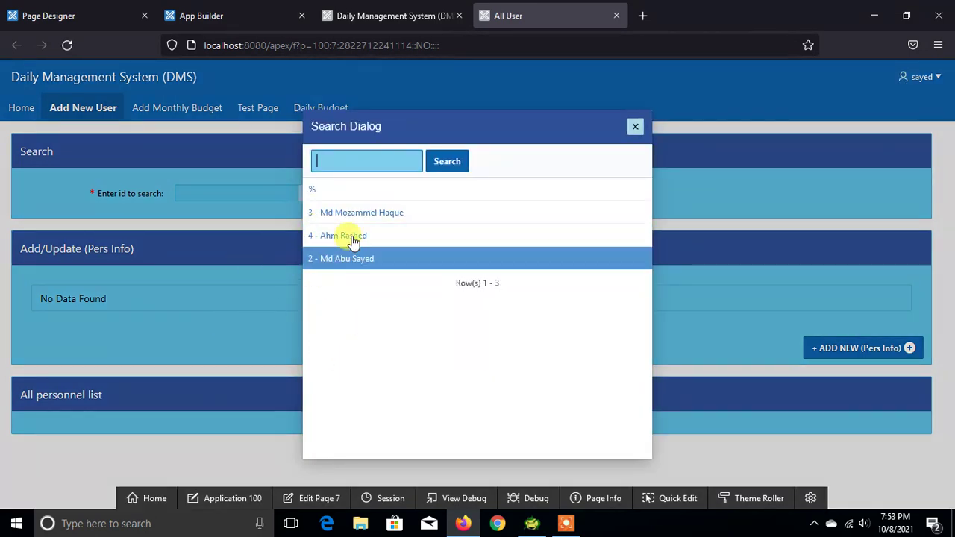
left_click(635, 125)
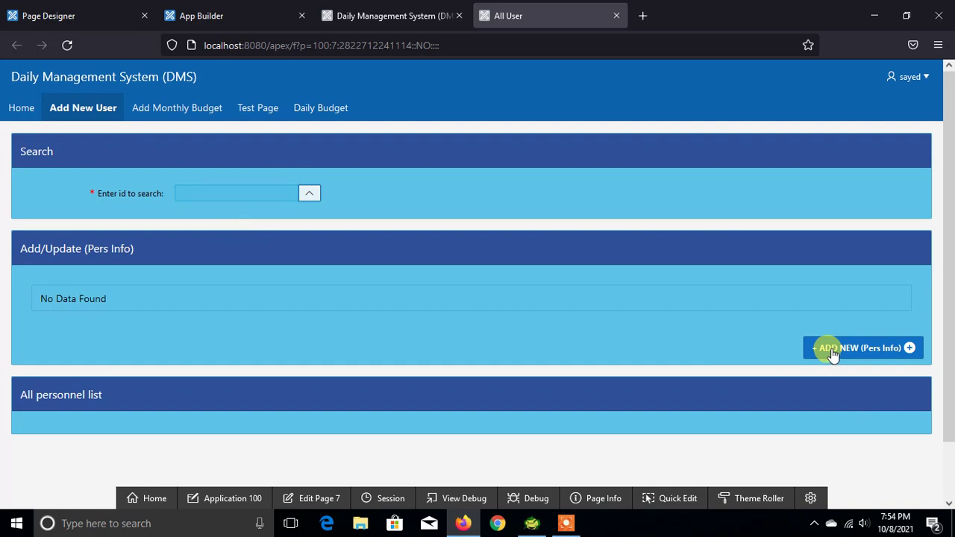
Start a new Pers Info record and examine the existing rows of the PERS_INFO table in Toad for Oracle
left_click(862, 357)
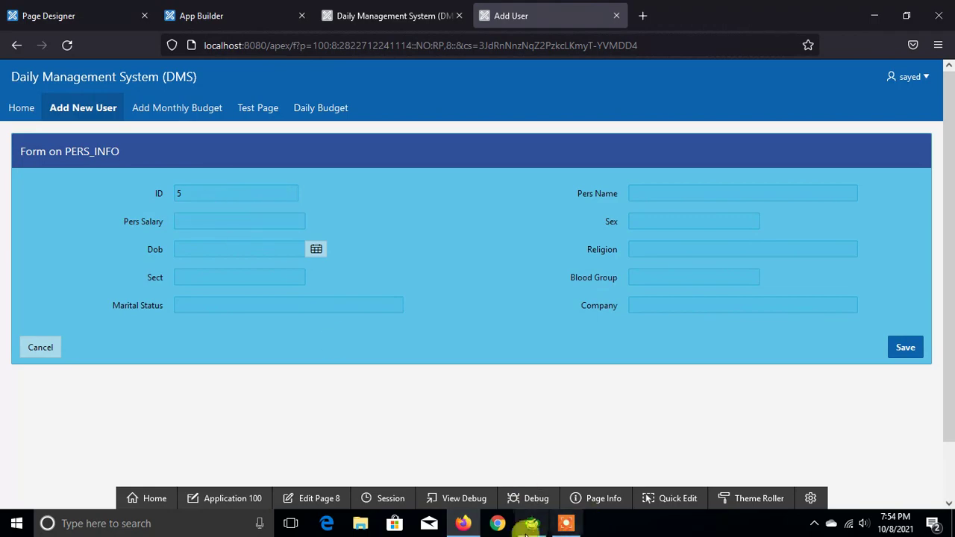
left_click(528, 527)
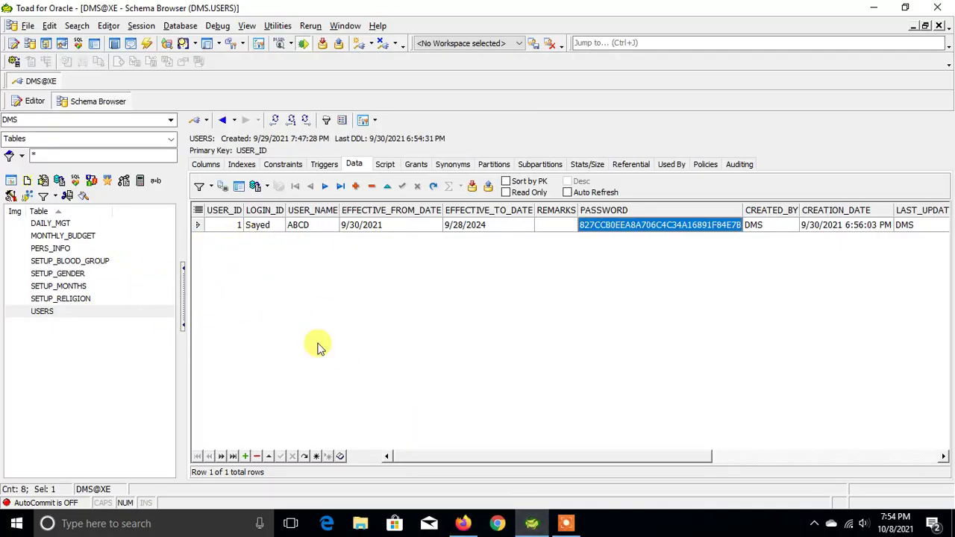
left_click(44, 250)
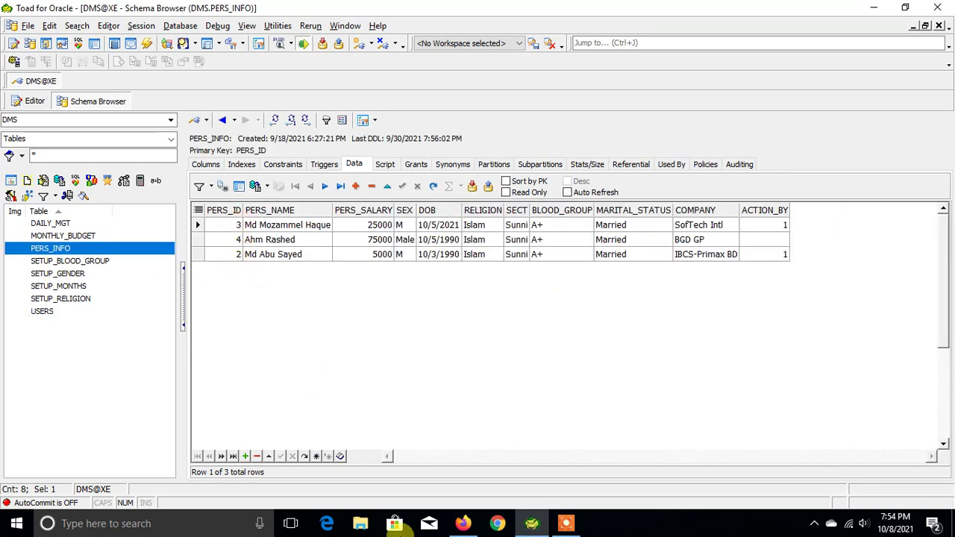
Back in the Firefox PERS_INFO form, enter the personnel ID and full name, set the salary to 55000 and the sex to Male
left_click(466, 523)
left_click(158, 192)
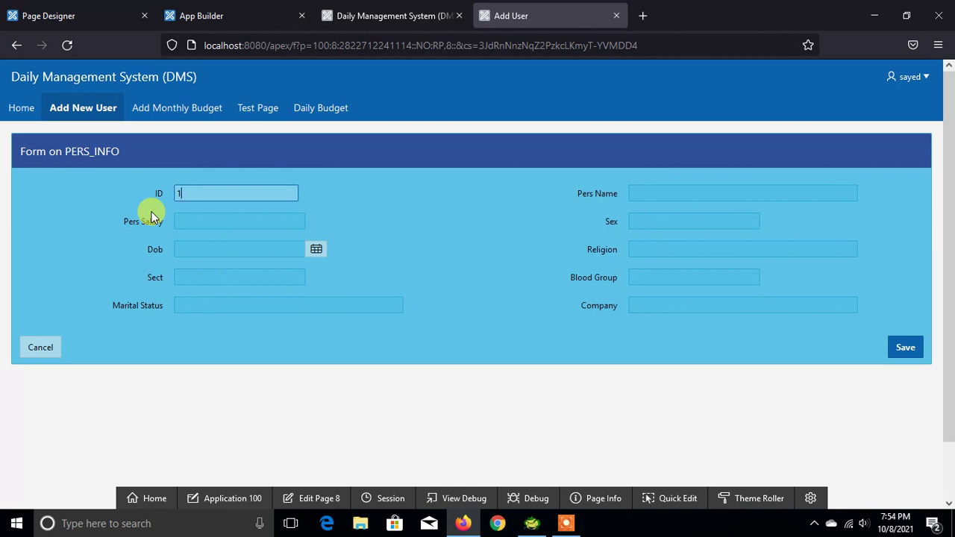
type("1")
left_click(664, 186)
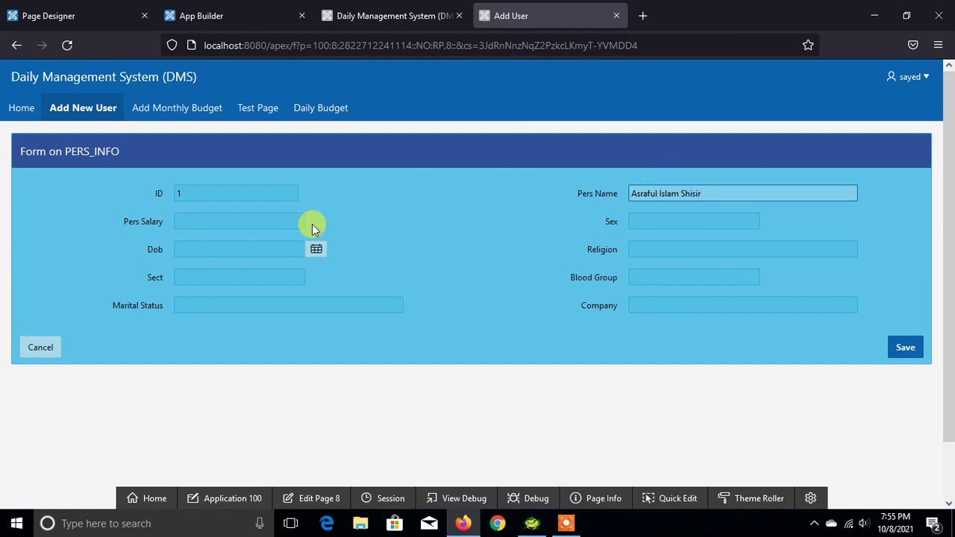
left_click(242, 224)
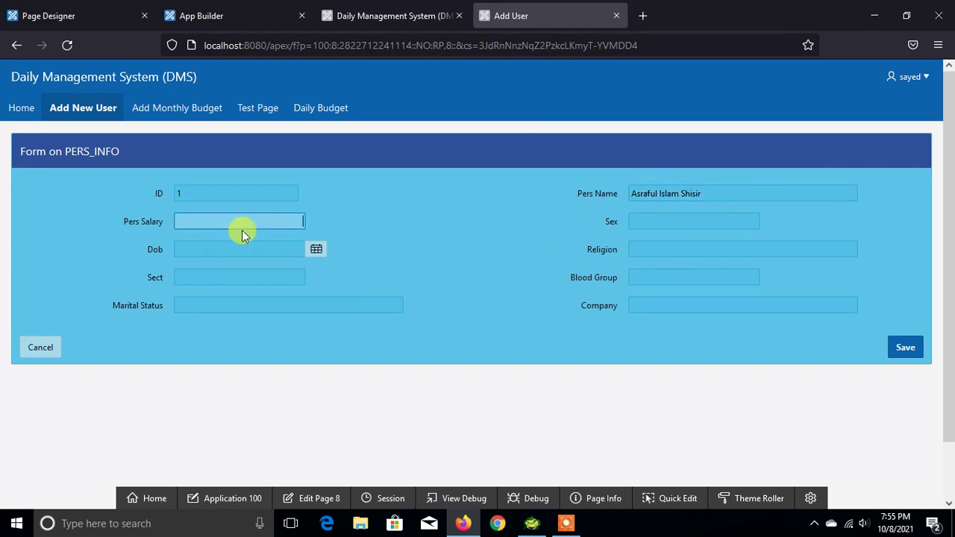
type("55000")
left_click(675, 215)
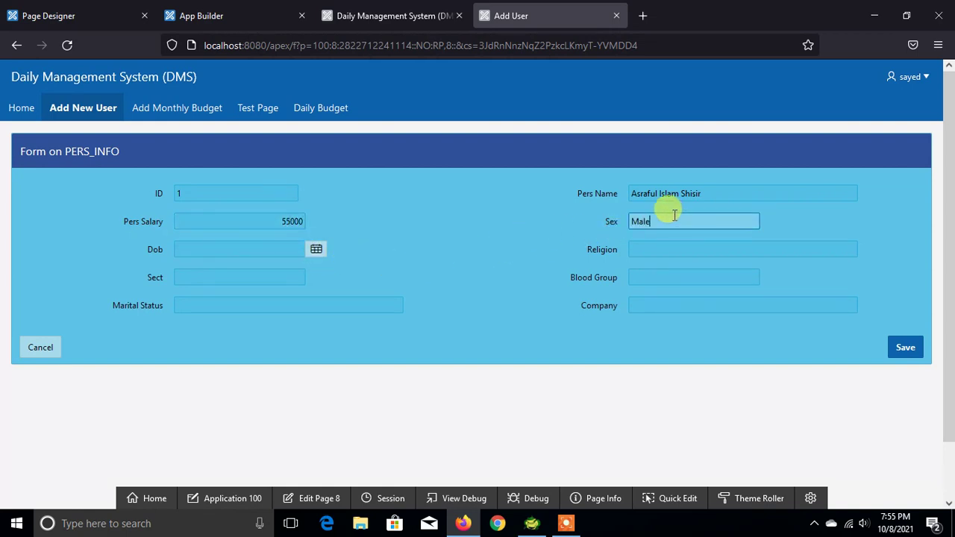
Enter the person's date of birth in the PERS_INFO form, with Islam as the religion and Sunni as the sect
left_click(316, 251)
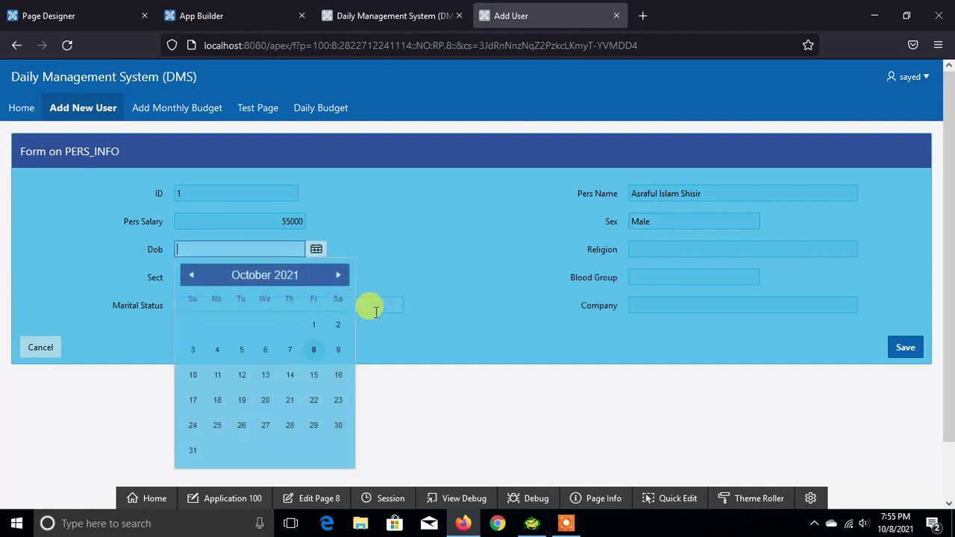
left_click(312, 349)
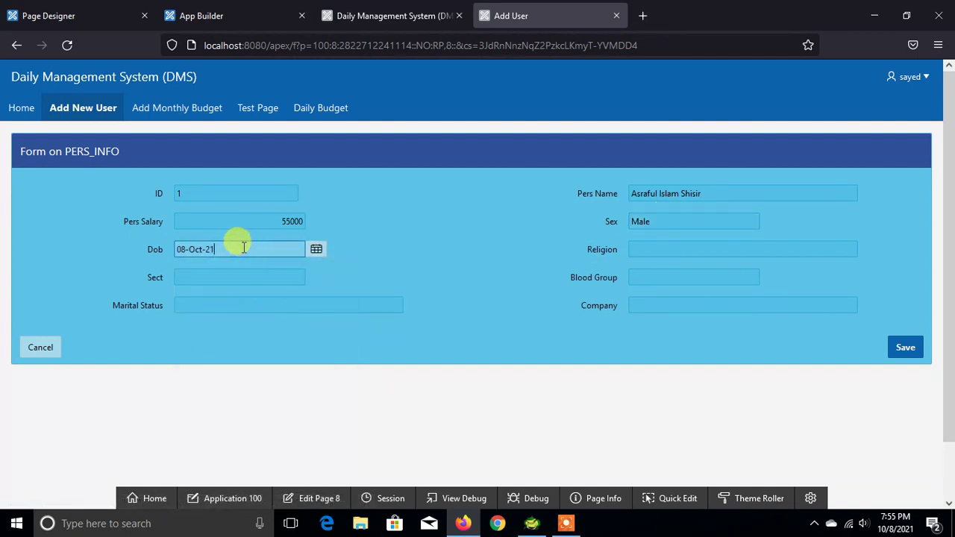
left_click_drag(241, 246, 206, 248)
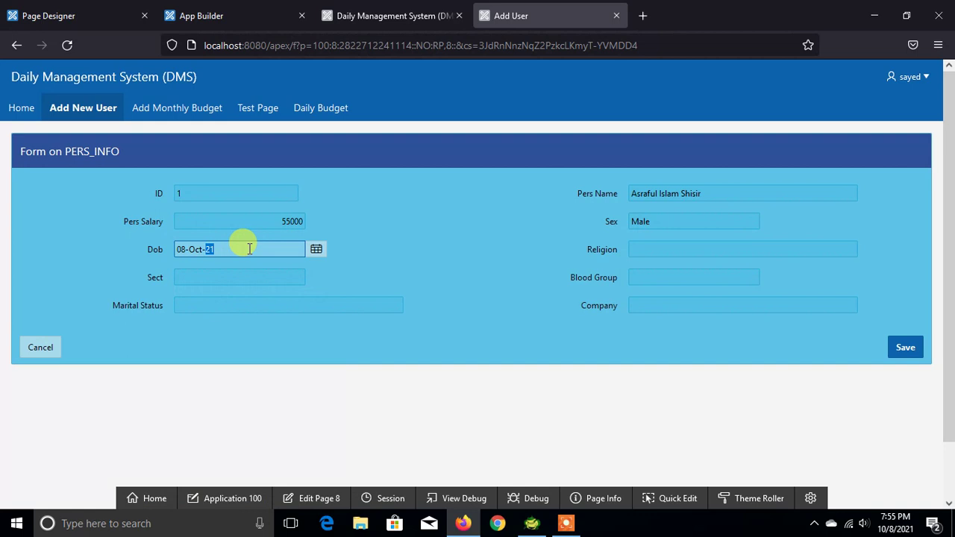
type("90")
left_click(671, 250)
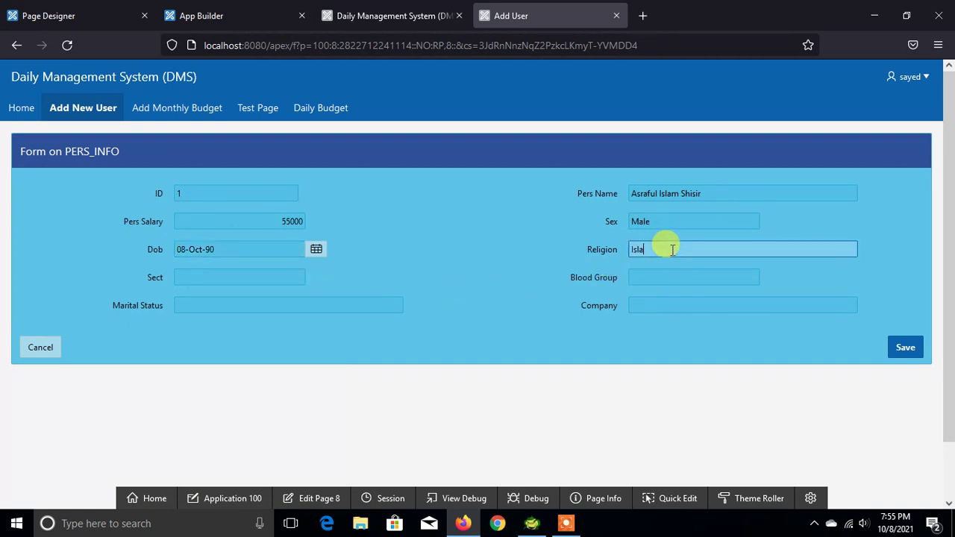
left_click(233, 279)
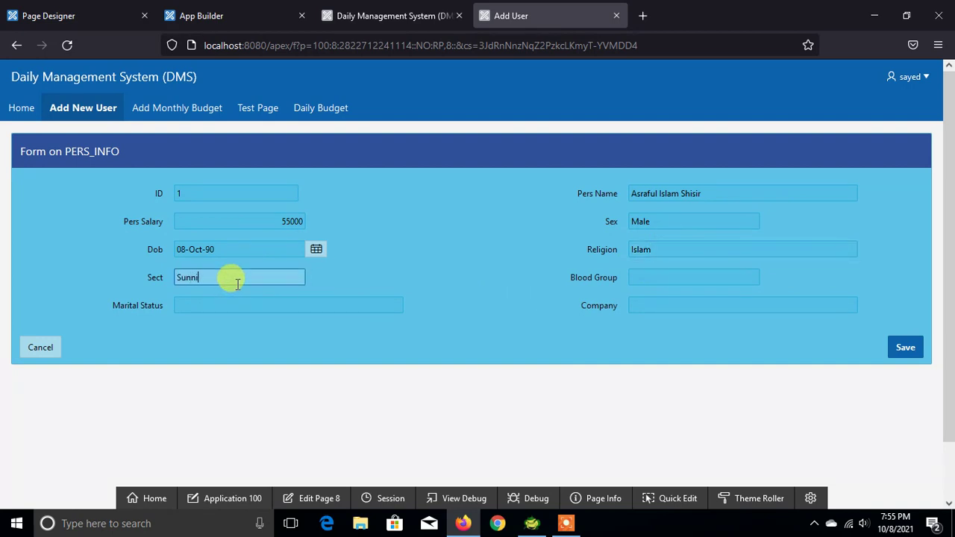
Set the blood group to A+, marital status to Married and company to IT Soft, and save the new PERS_INFO record
left_click(643, 278)
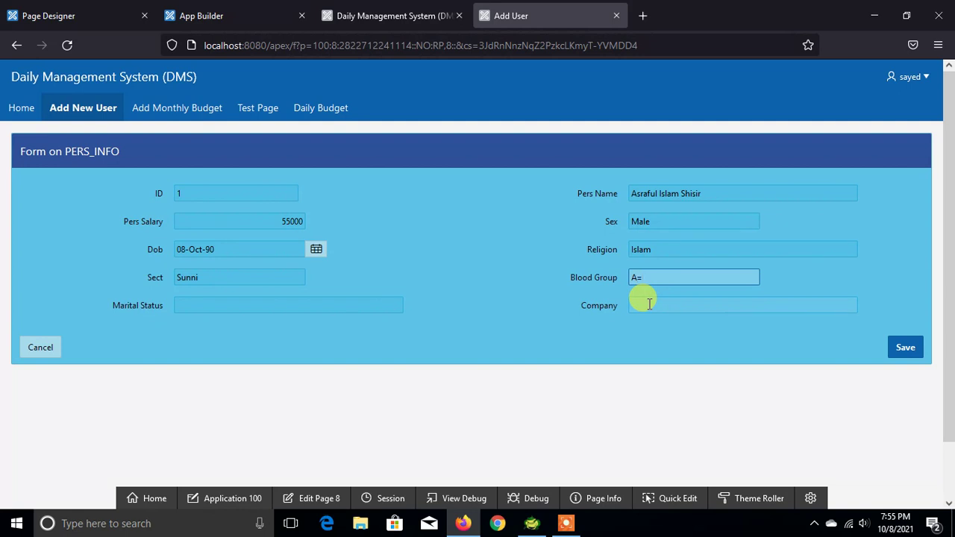
left_click(212, 306)
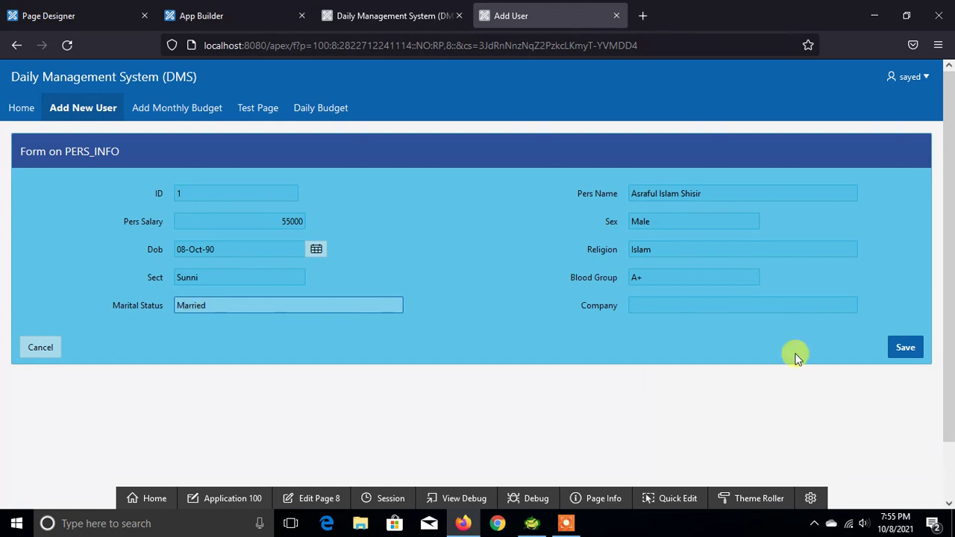
left_click(701, 300)
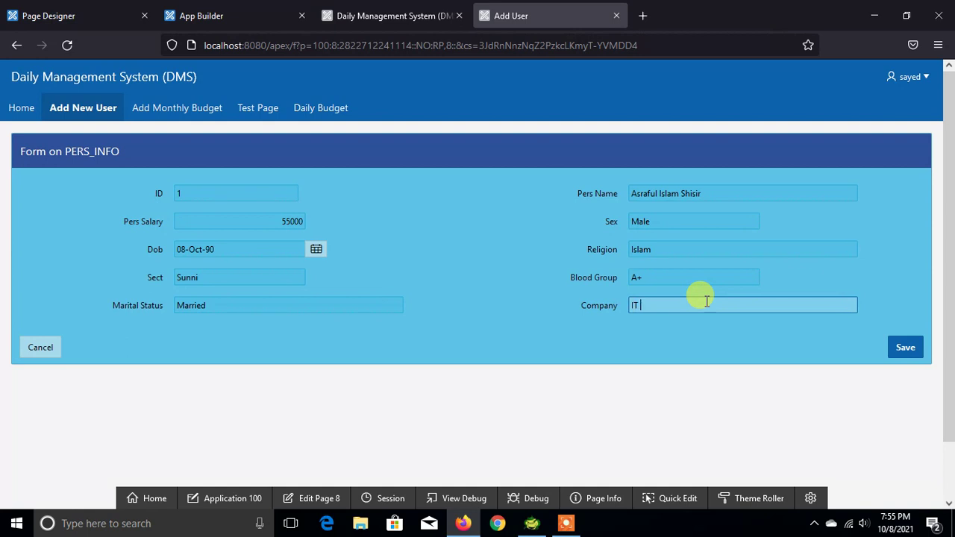
type("IT Soft")
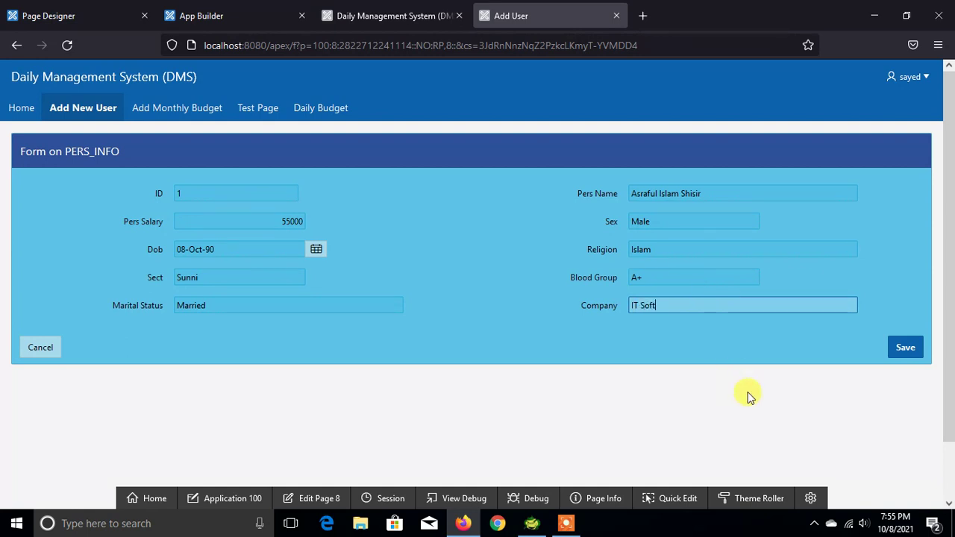
left_click(908, 348)
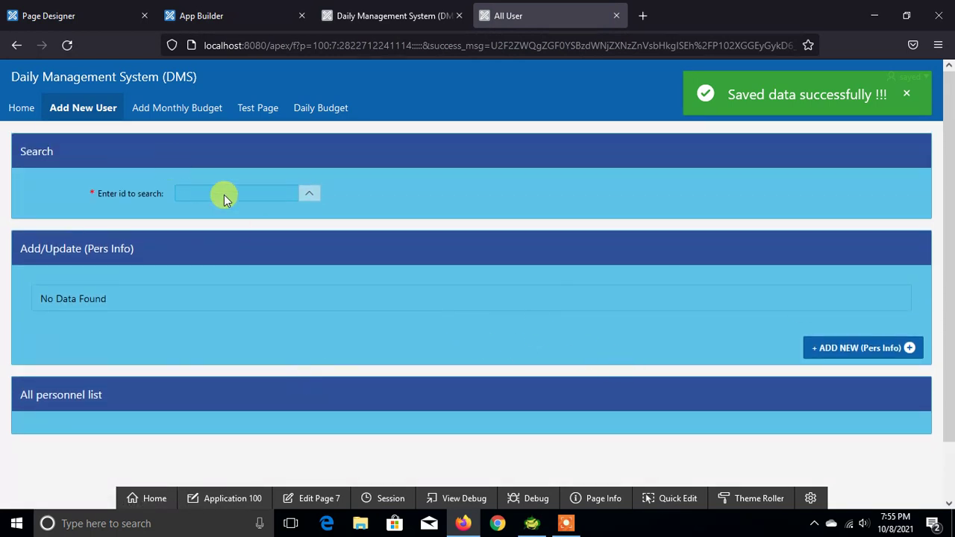
Look up the newly saved person by ID, review the stored details in the PERS_INFO form, and return without changes
left_click(310, 193)
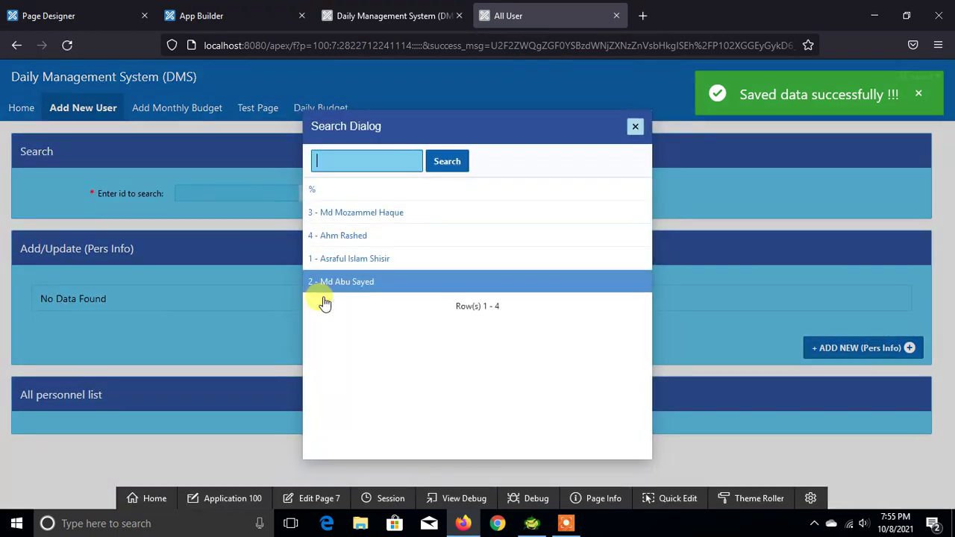
left_click(347, 261)
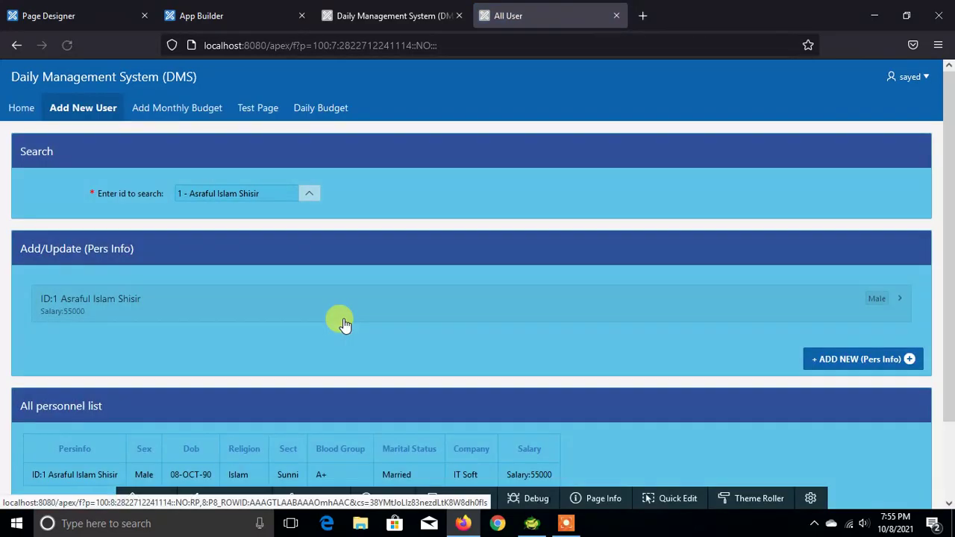
scroll(343, 328, "down", 2)
scroll(347, 365, "up", 3)
left_click(124, 307)
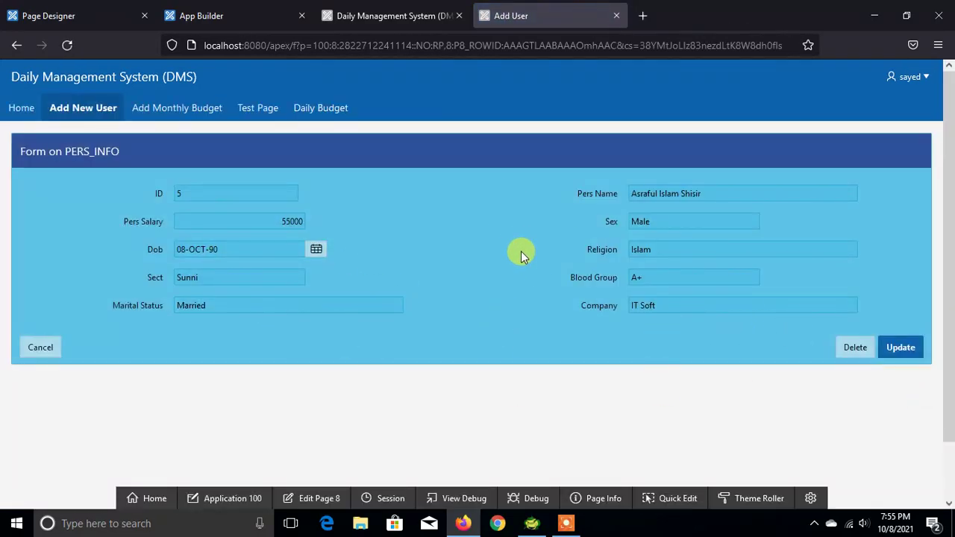
left_click(43, 346)
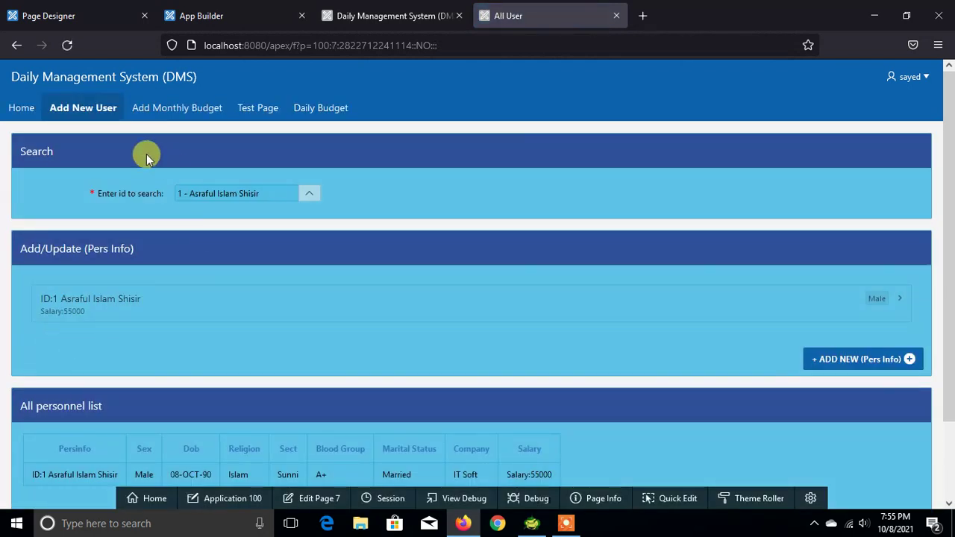
Start a new record on the Add Monthly Budget page and examine the MONTHLY_BUDGET table's rows in Toad for Oracle before returning to Firefox
left_click(171, 119)
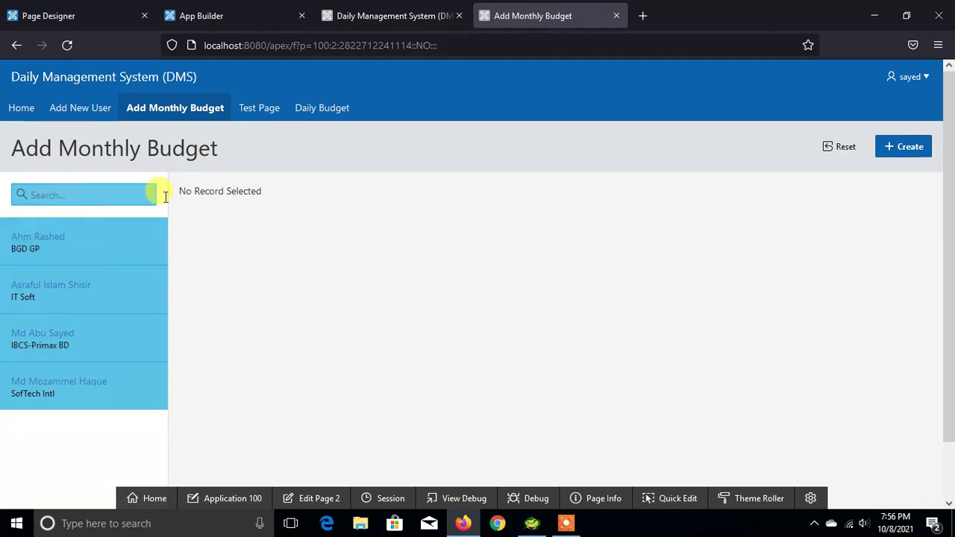
left_click(893, 145)
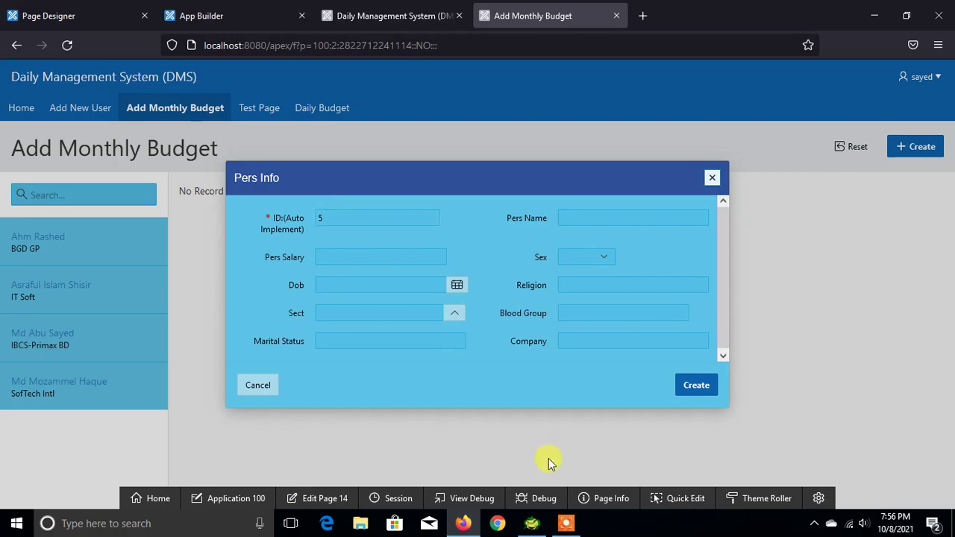
left_click(531, 523)
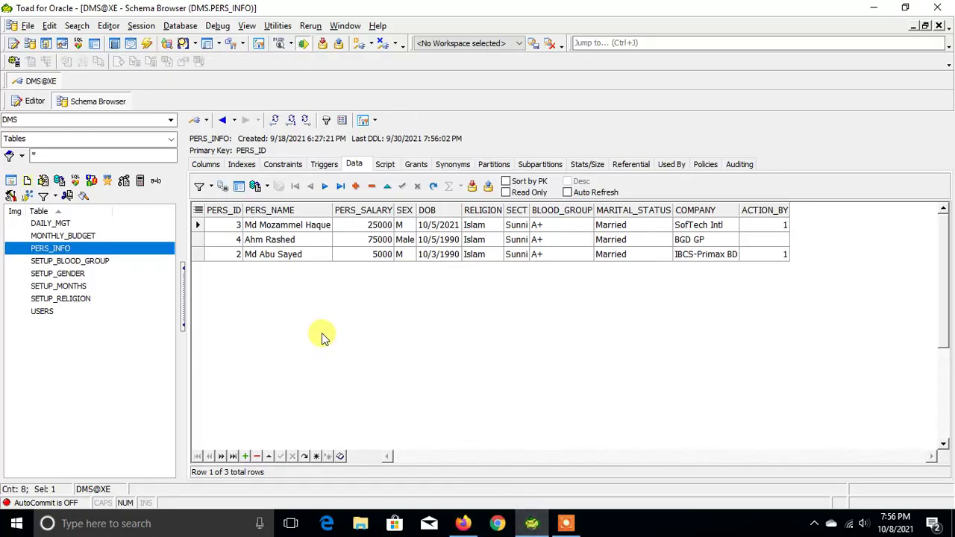
left_click(54, 236)
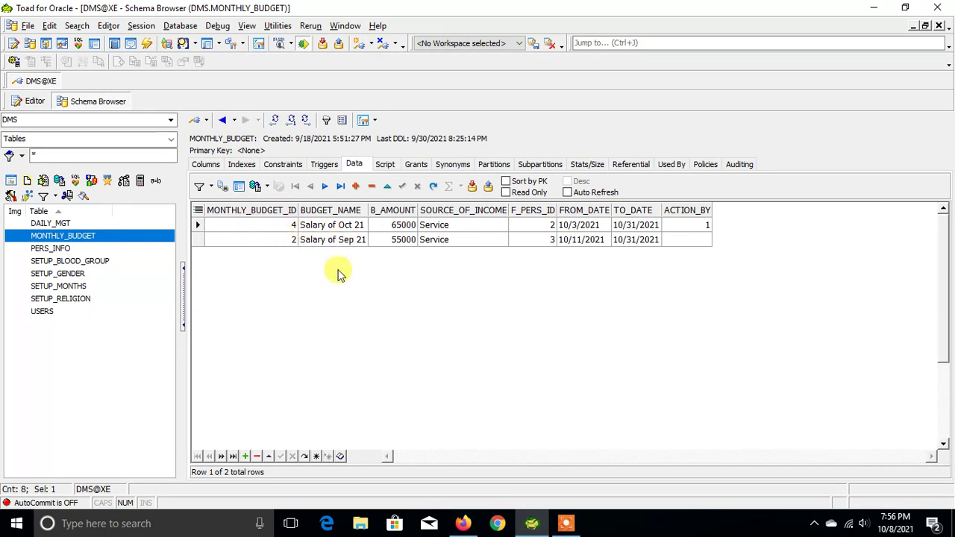
left_click(463, 523)
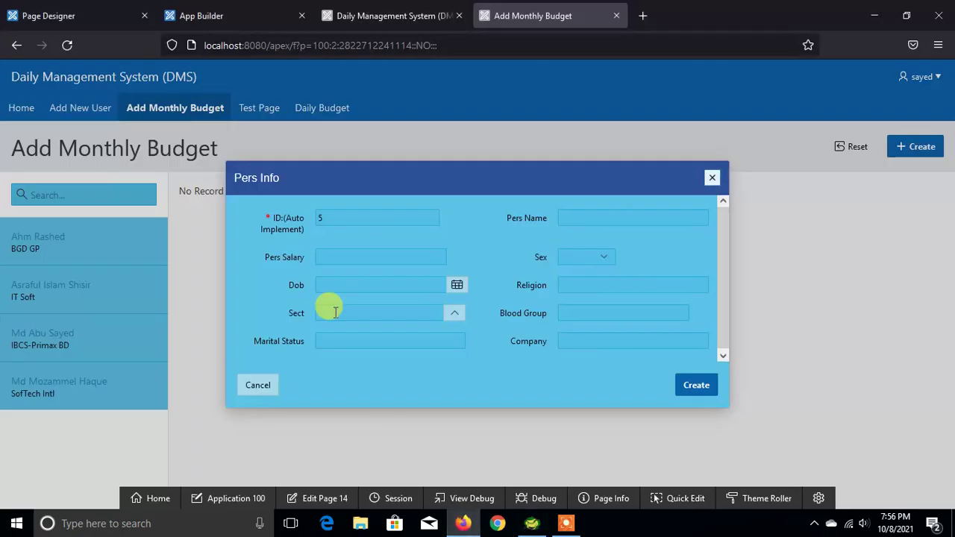
left_click_drag(351, 213, 277, 222)
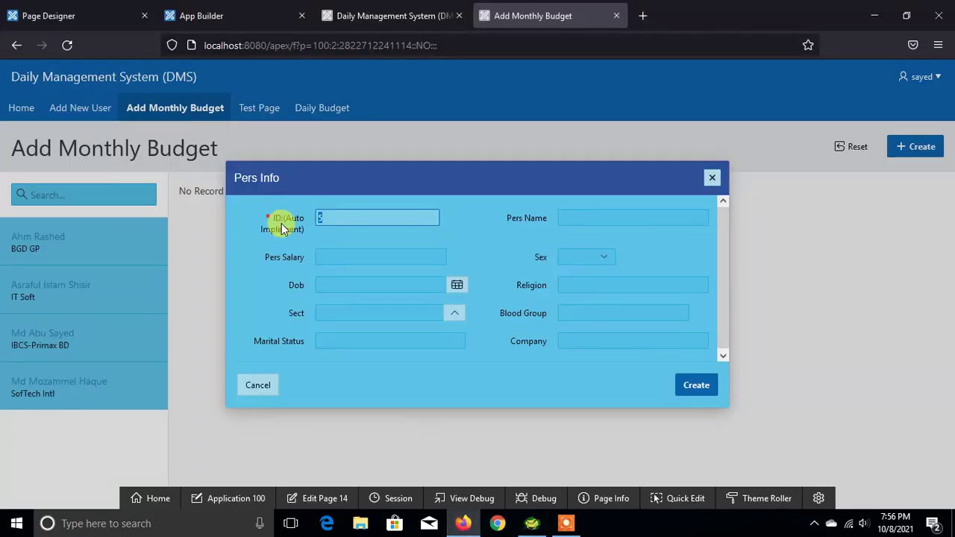
type("1")
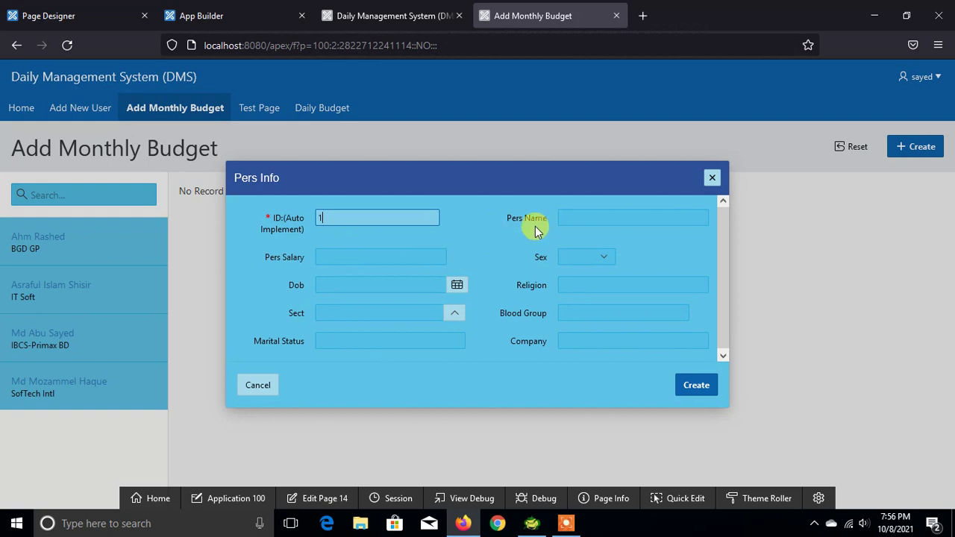
left_click(577, 218)
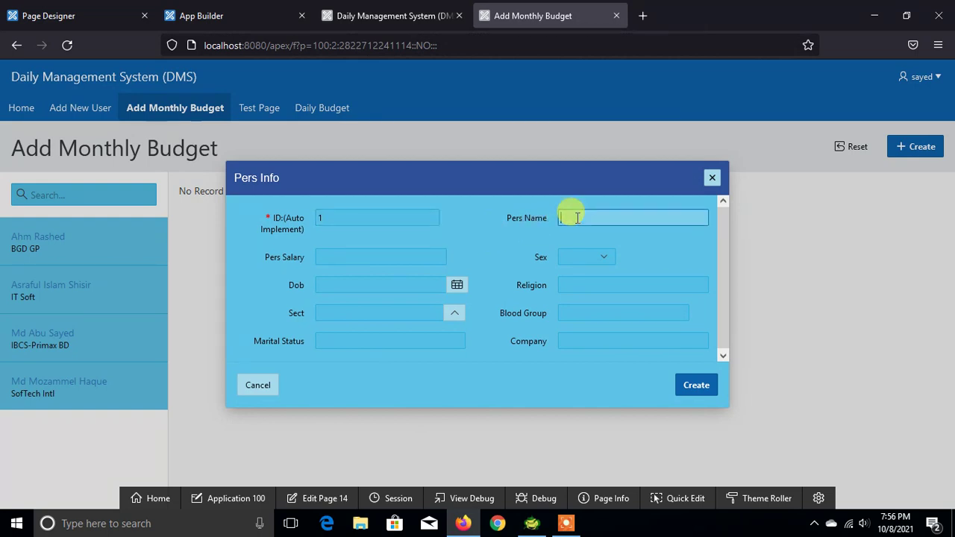
left_click_drag(328, 217, 291, 218)
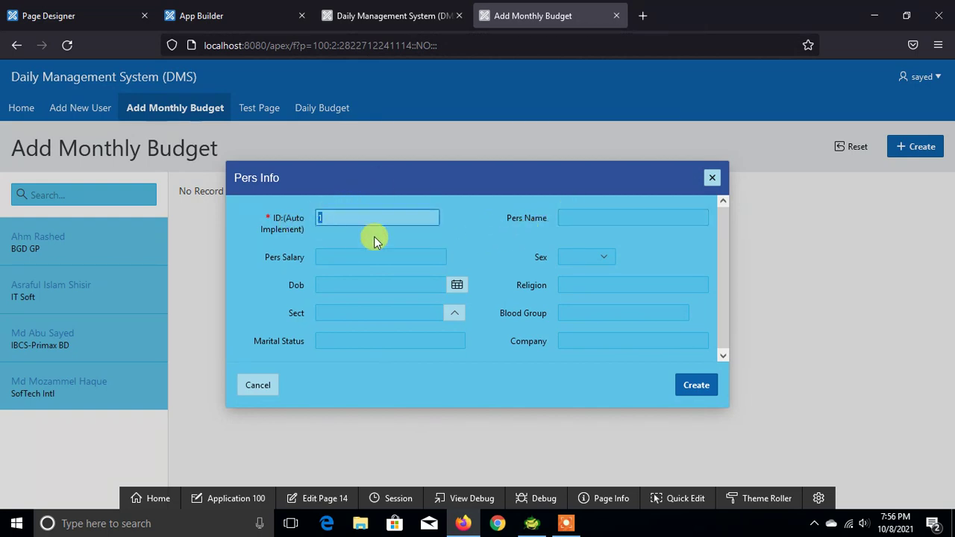
left_click(336, 217)
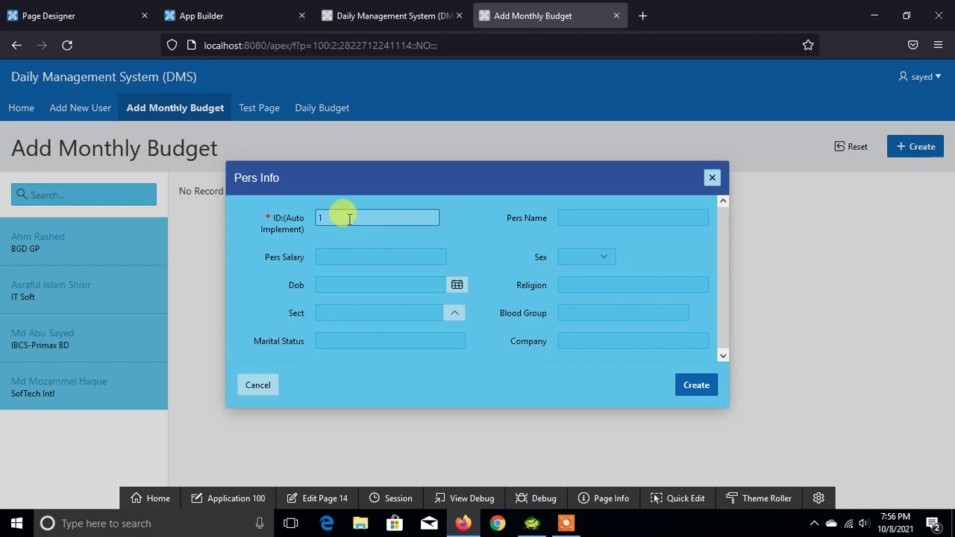
left_click(568, 216)
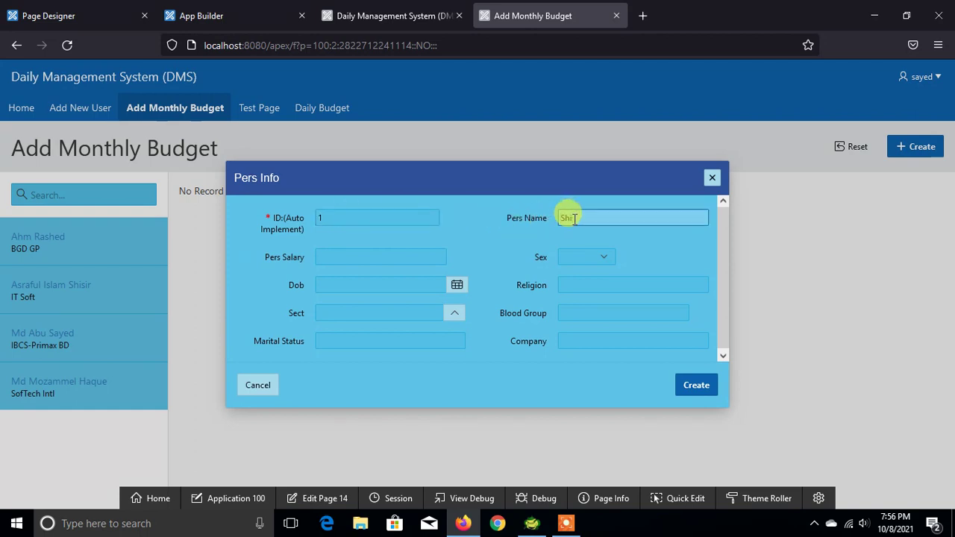
left_click(358, 257)
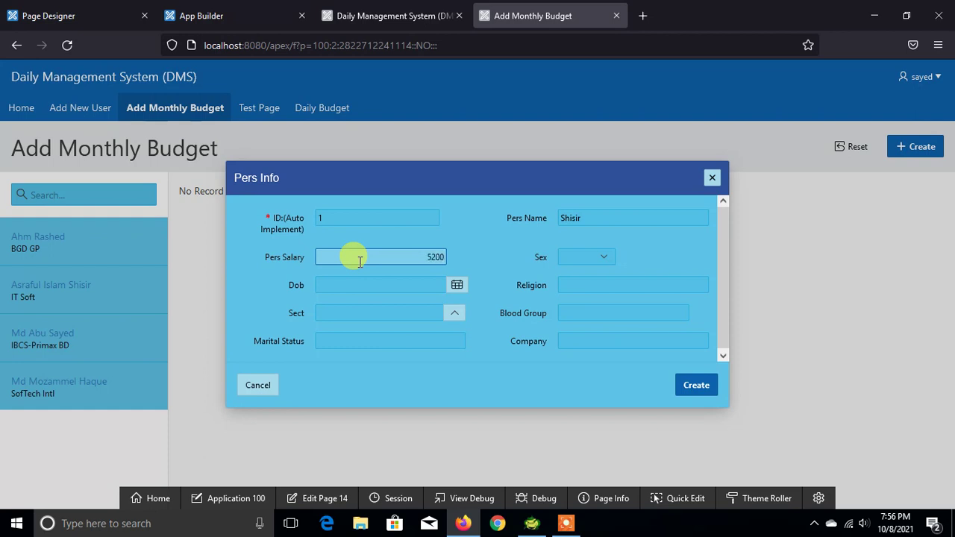
type("0")
left_click(607, 258)
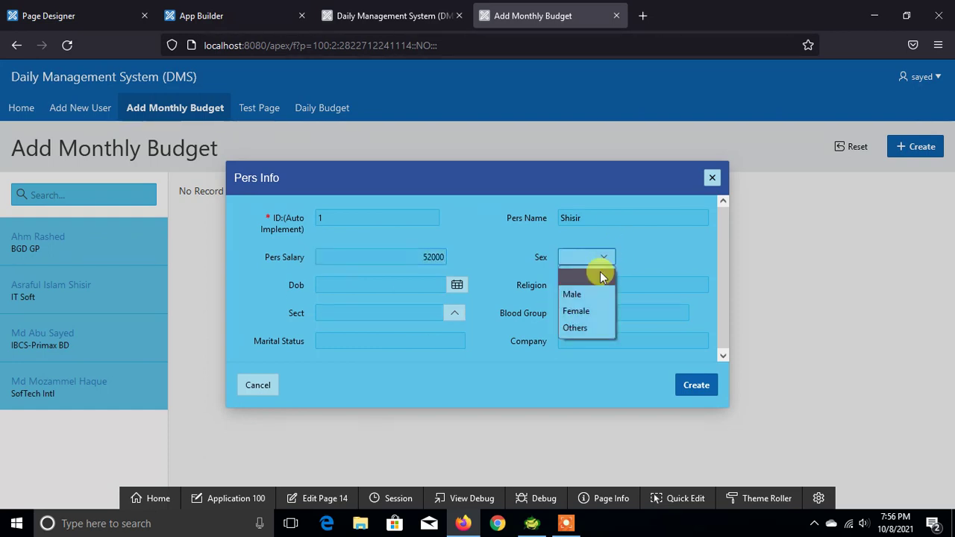
left_click(574, 294)
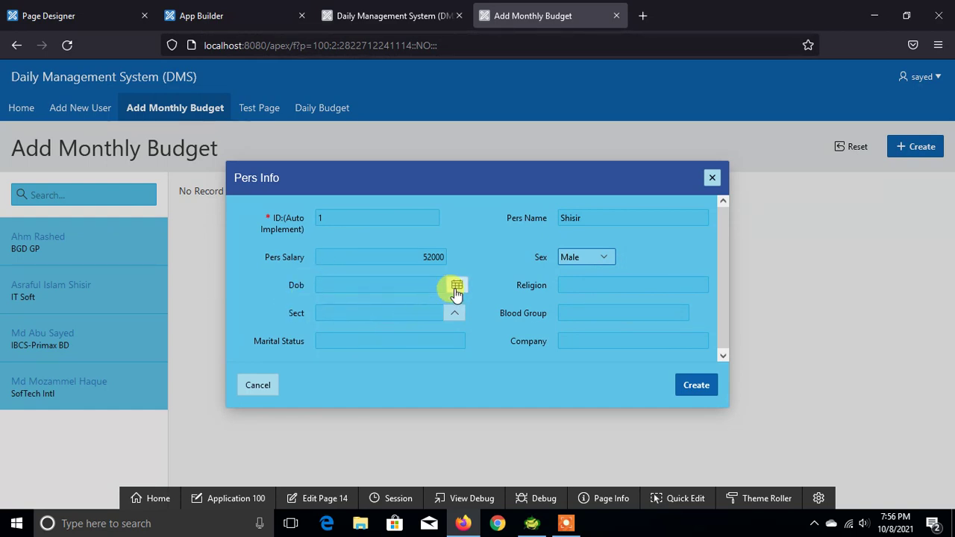
left_click(257, 386)
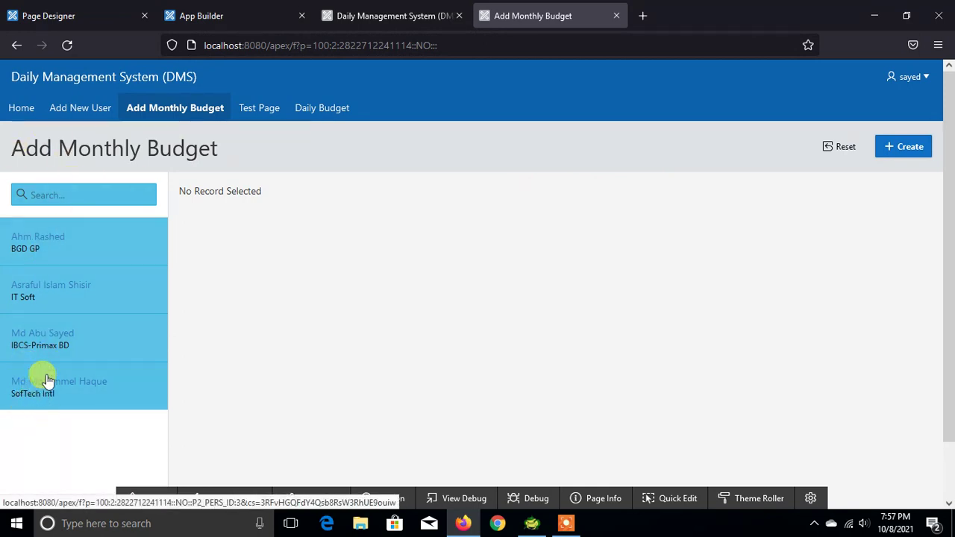
Select the IT Soft person on the Add Monthly Budget page and examine their Pers Info, budget section and update form without changing anything
left_click(65, 196)
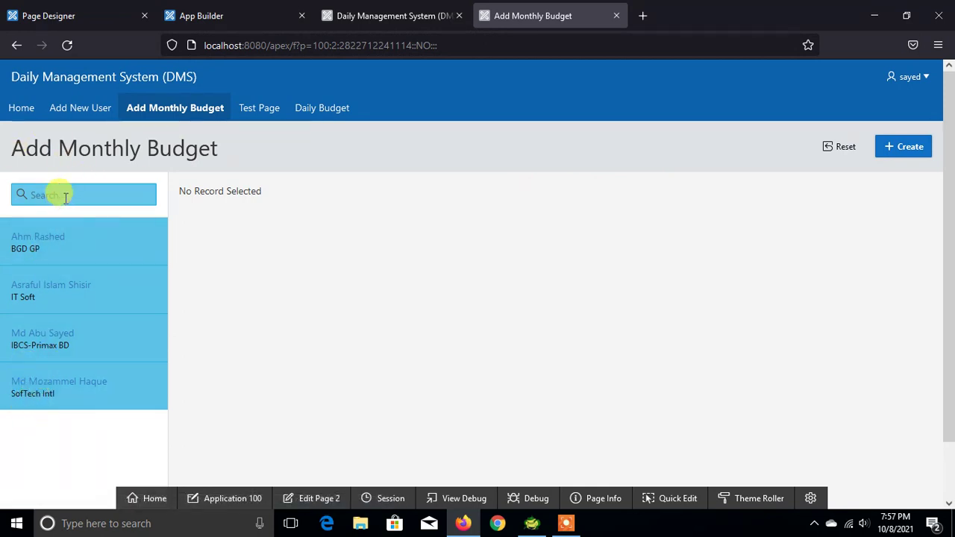
left_click(51, 294)
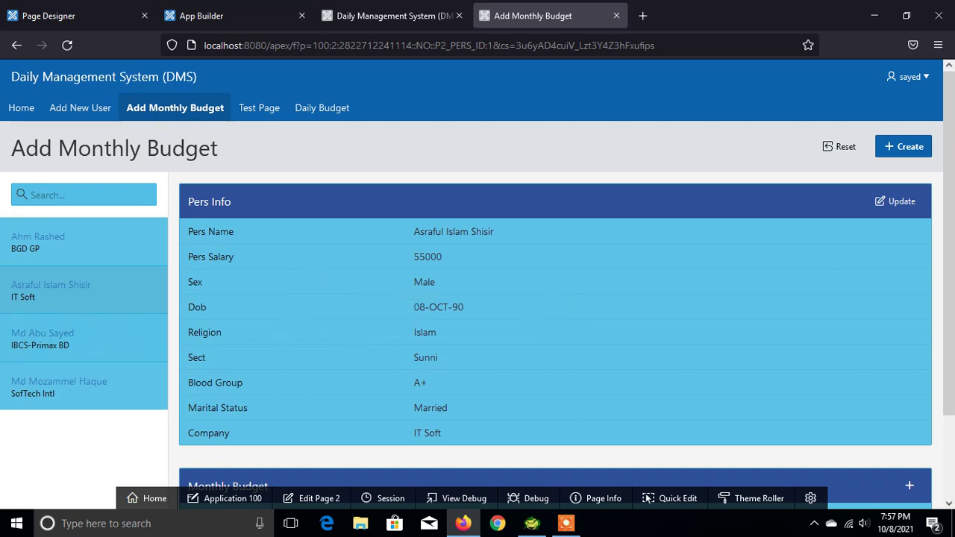
scroll(567, 302, "down", 2)
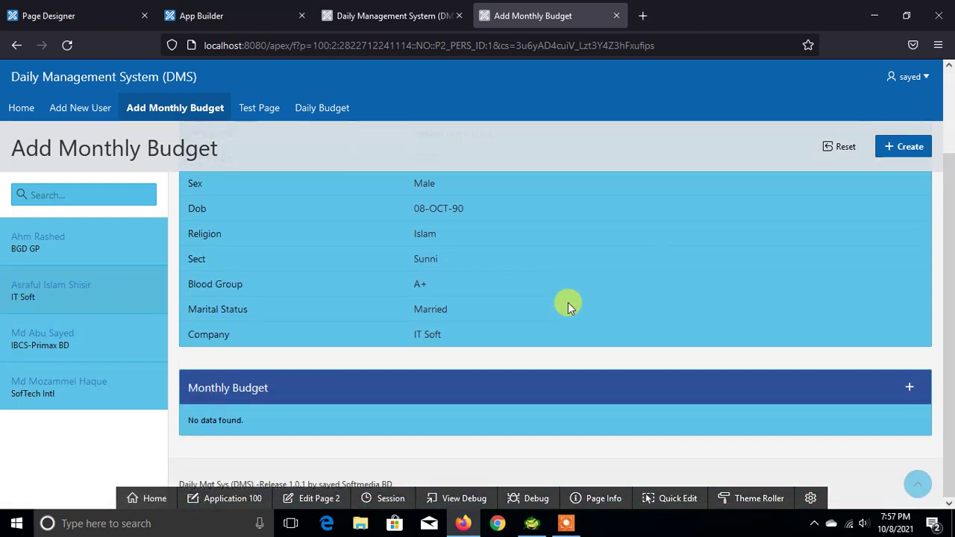
scroll(568, 302, "up", 2)
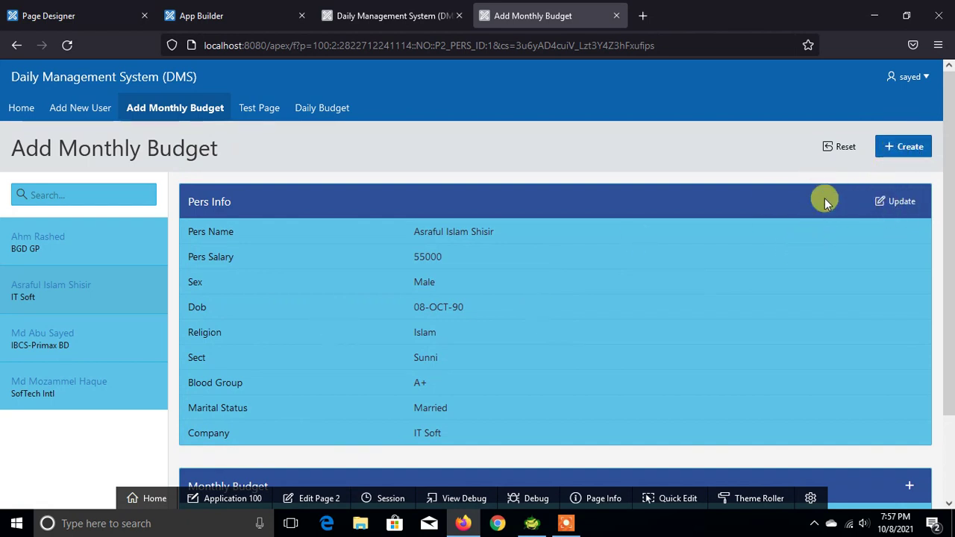
scroll(843, 207, "down", 2)
scroll(842, 252, "up", 2)
scroll(853, 211, "down", 2)
scroll(892, 203, "up", 2)
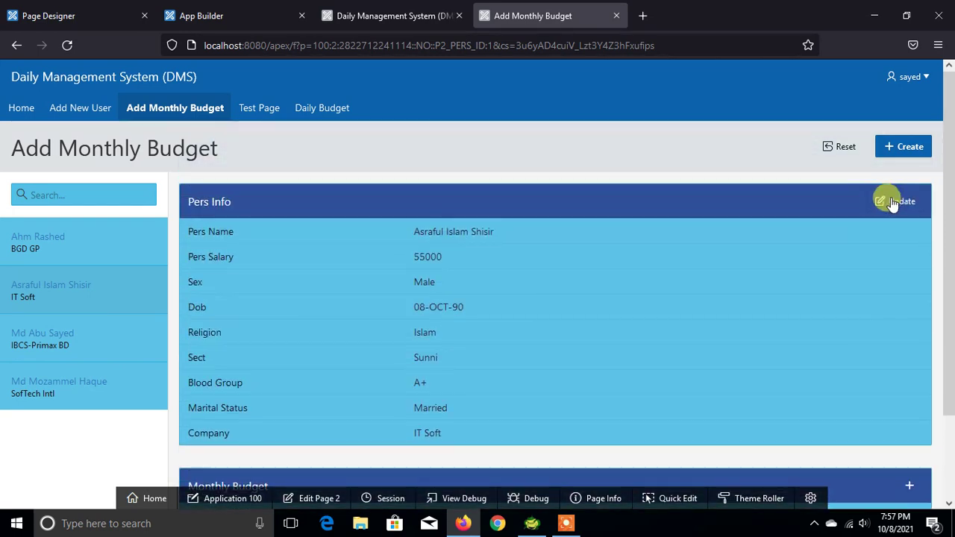
left_click(893, 203)
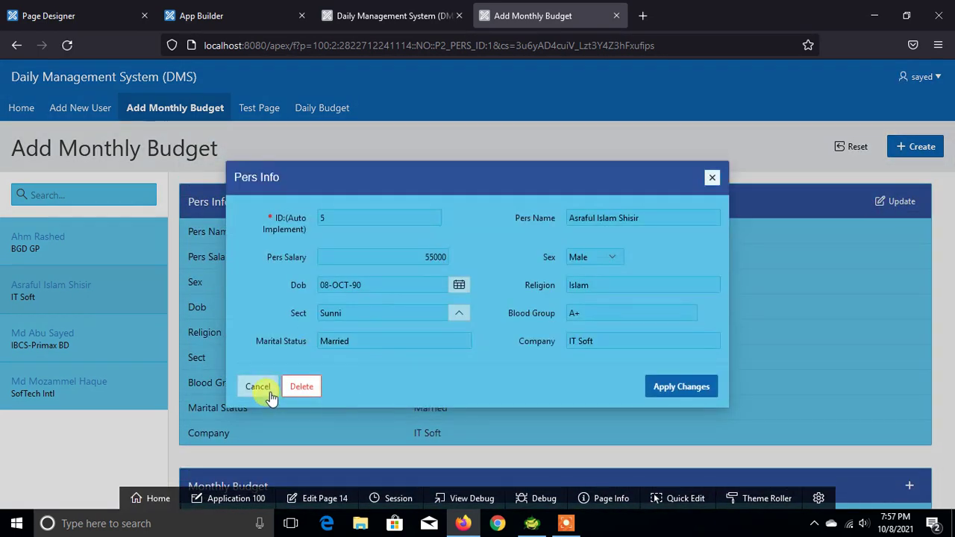
left_click(256, 386)
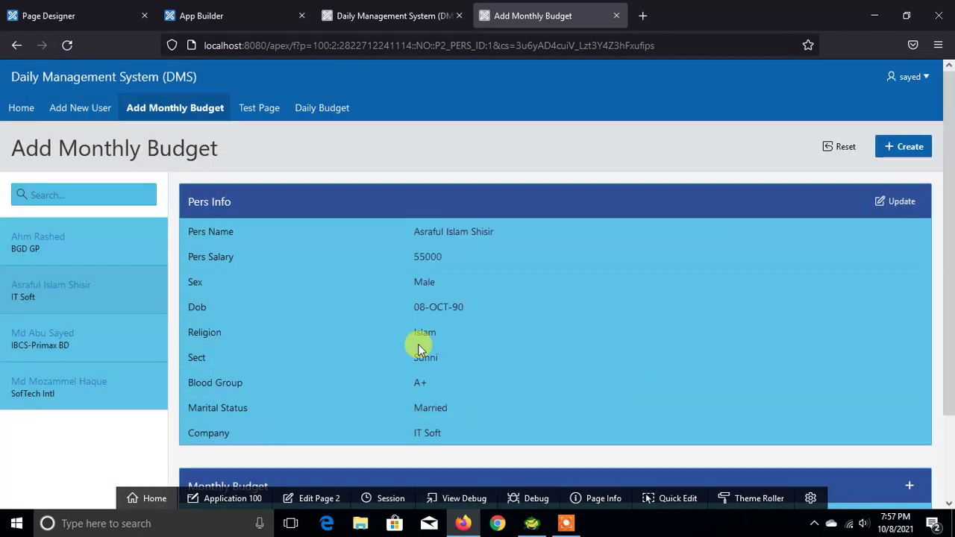
Start a new Monthly Budget entry for the IT Soft person, check existing budget IDs in Toad for Oracle, and set the Monthly Budget Id to 1
scroll(420, 346, "down", 2)
left_click(905, 389)
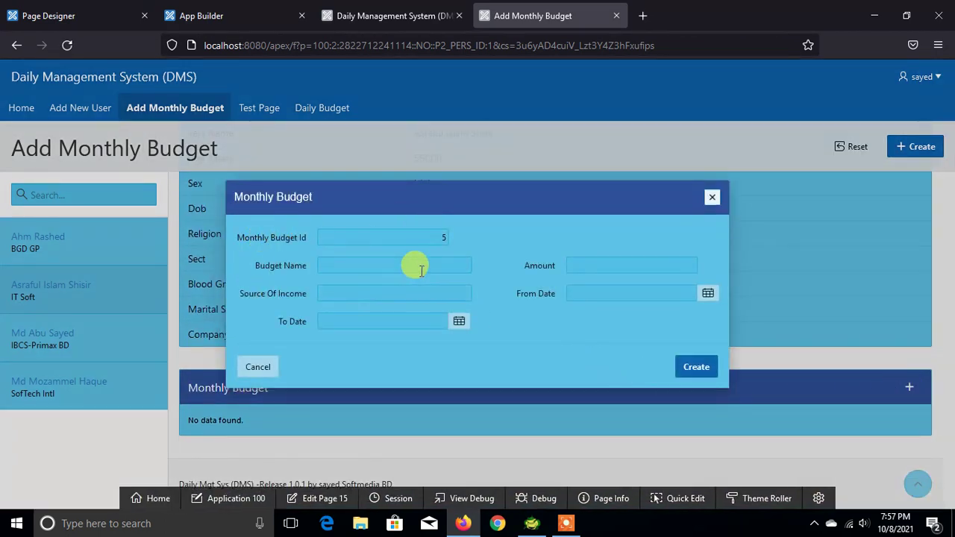
left_click(535, 524)
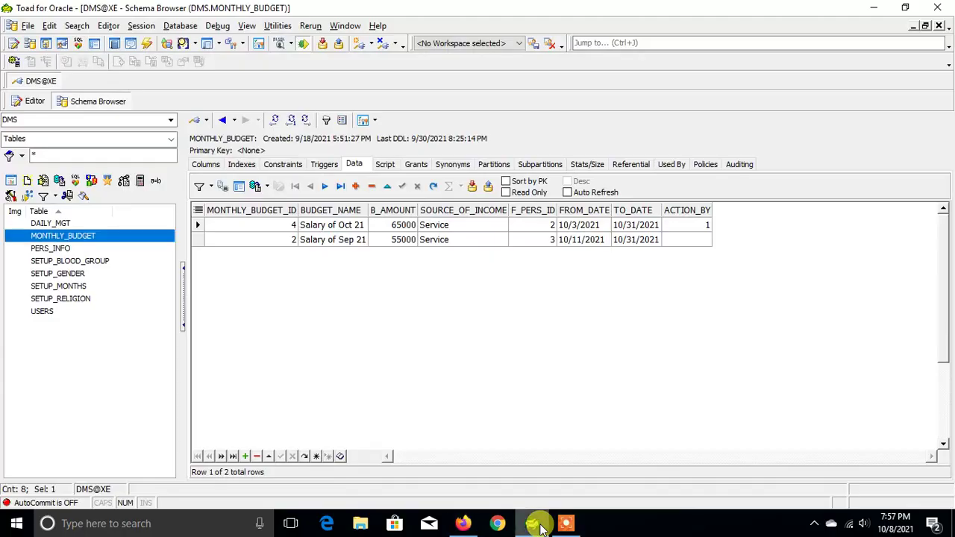
left_click(537, 523)
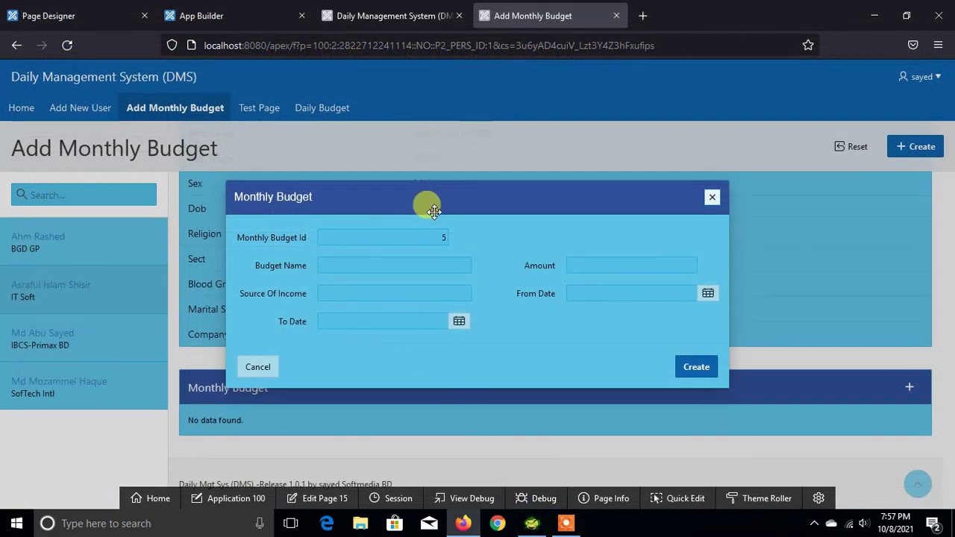
double_click(440, 236)
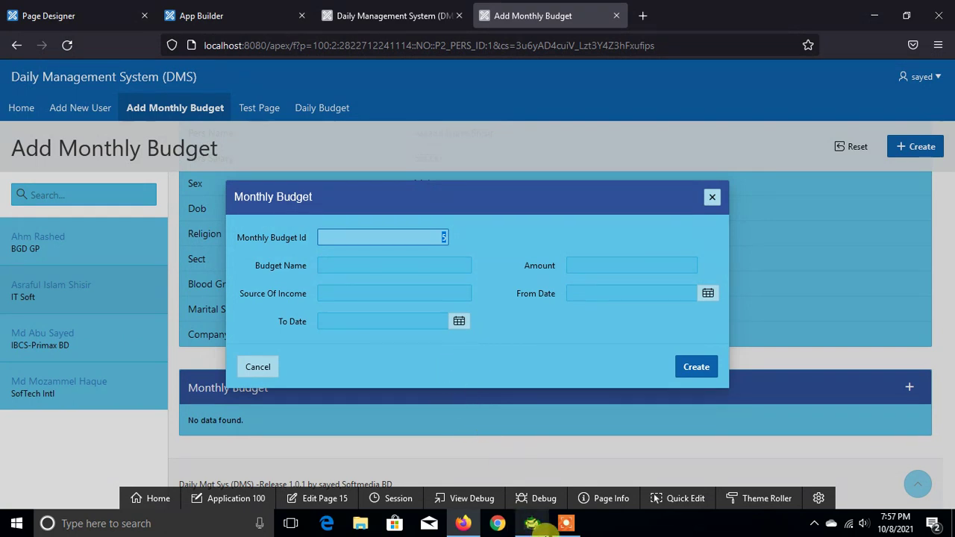
left_click(427, 263)
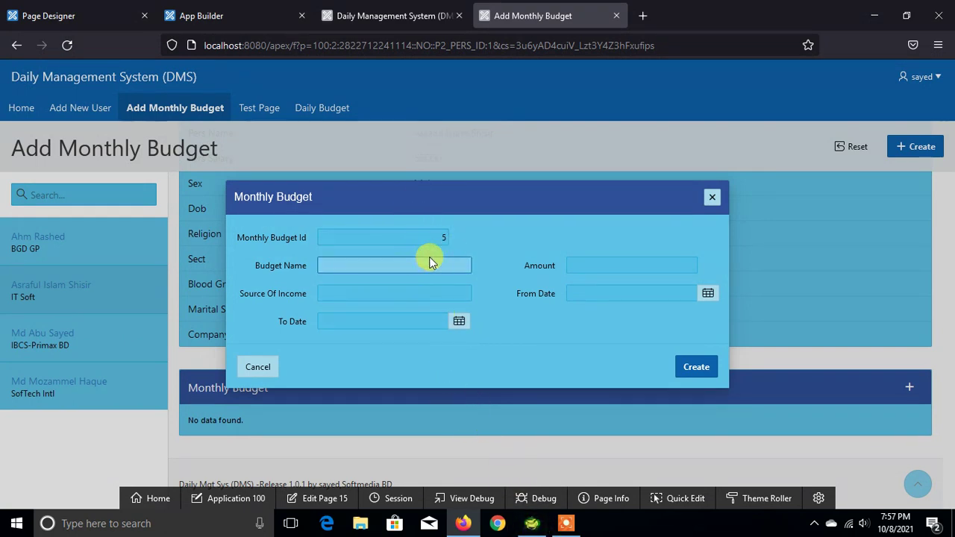
double_click(427, 236)
type("1")
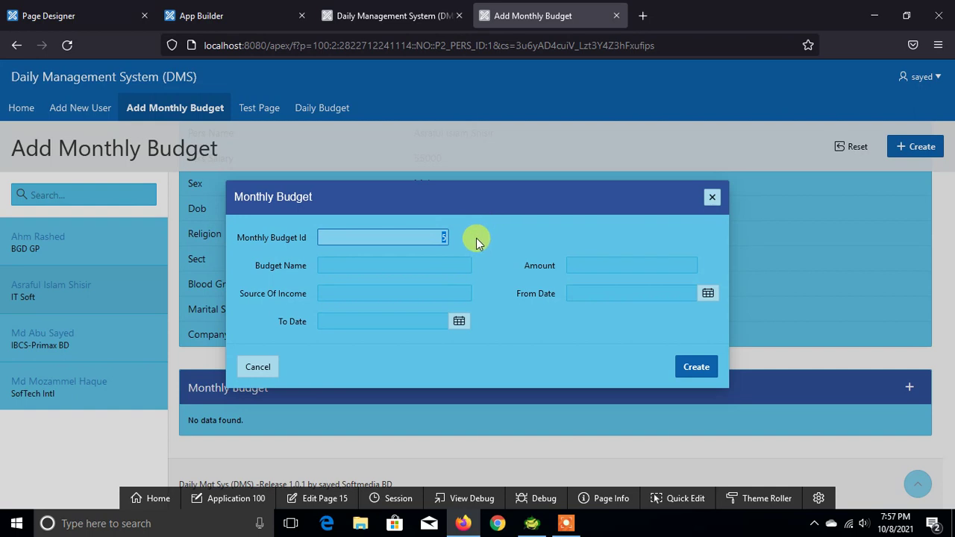
Enter Salary of Sep 21 as the budget name, 52000 as the amount and Service as the source of income
left_click(393, 261)
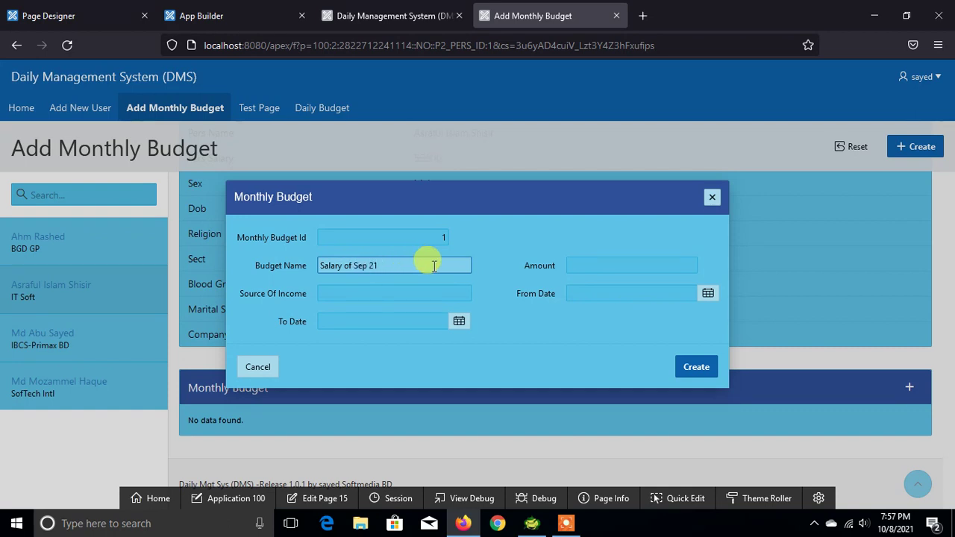
left_click(611, 263)
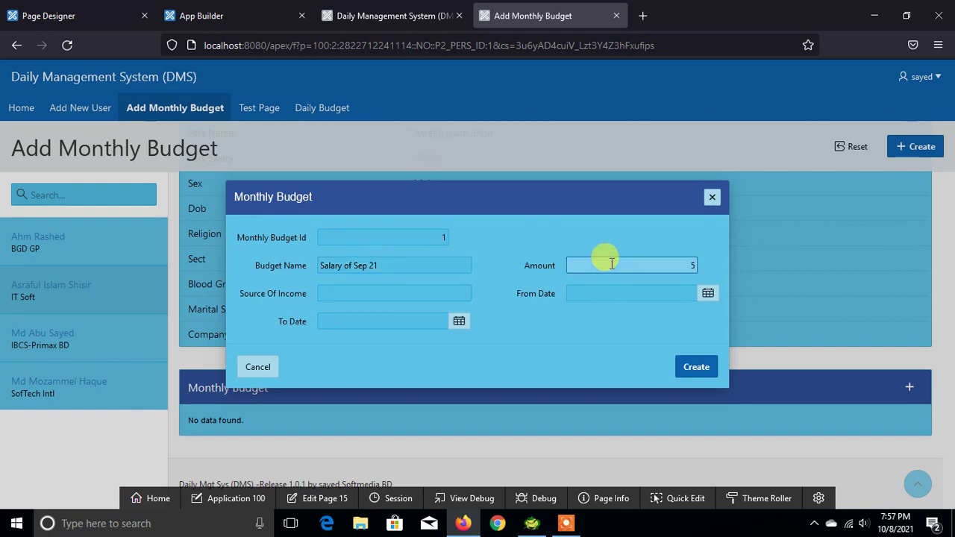
type("52000")
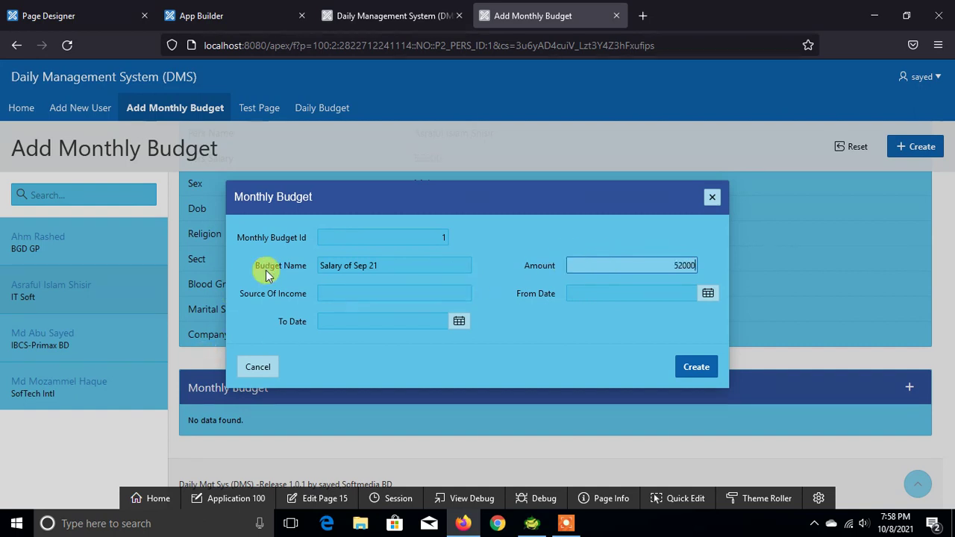
left_click(400, 293)
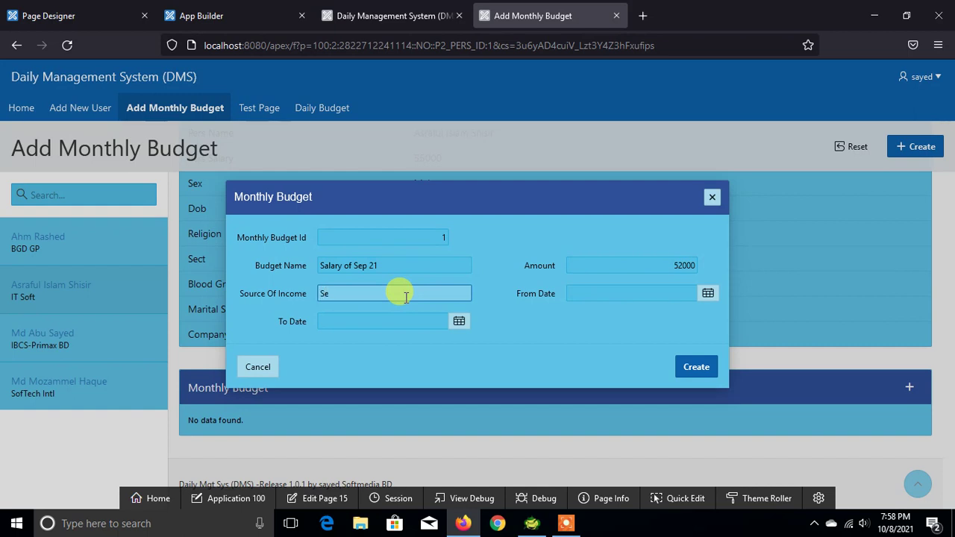
Set the budget period from 01-Oct-21 to 31-Oct-21 and create the monthly budget record
left_click(574, 293)
left_click(707, 293)
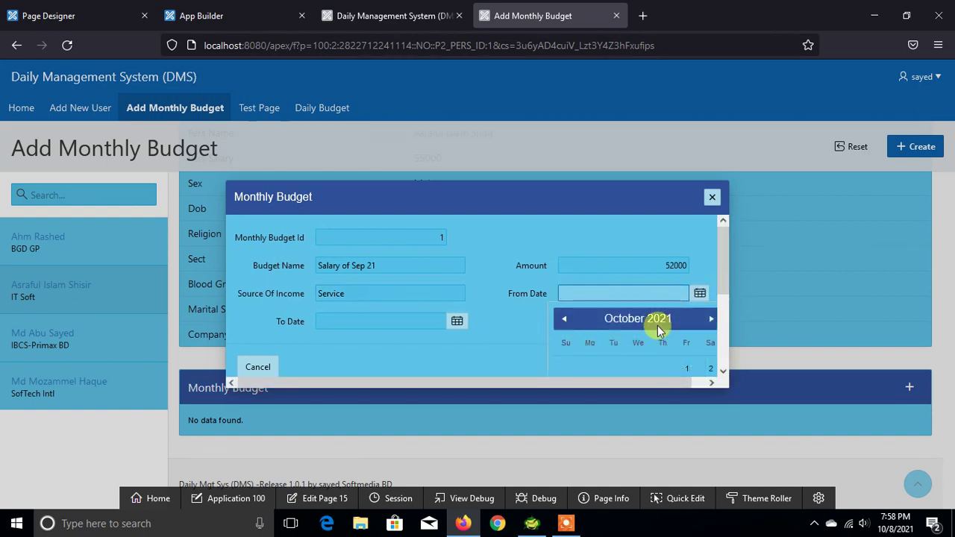
scroll(671, 356, "down", 2)
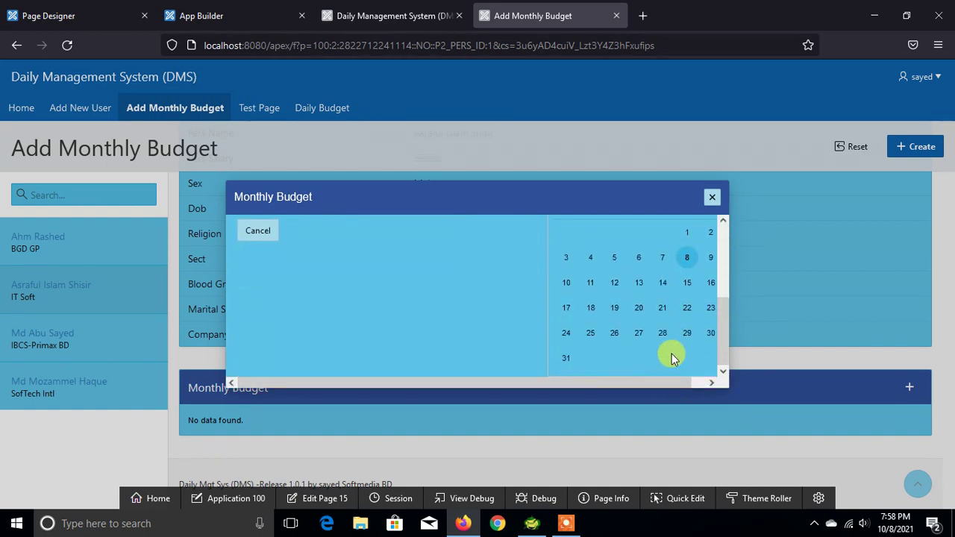
left_click(679, 239)
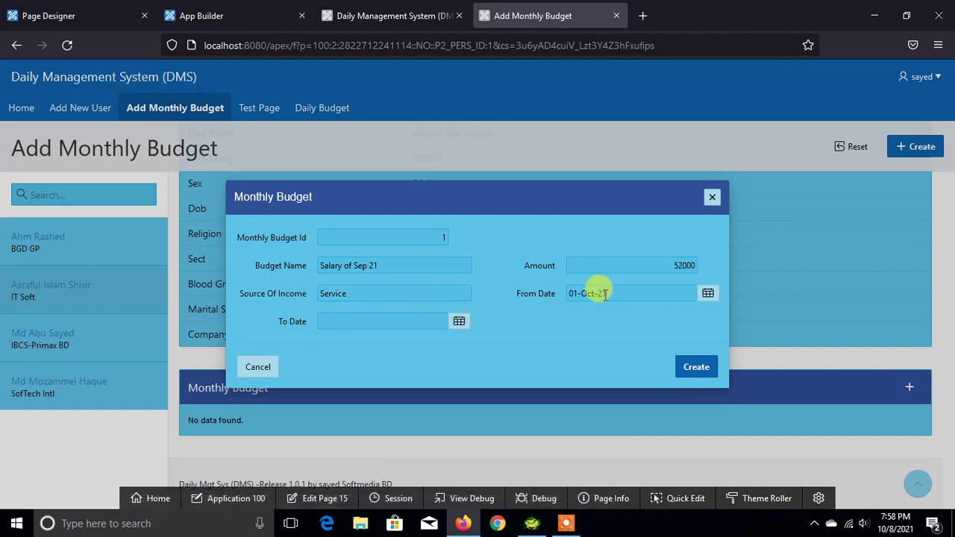
left_click(458, 322)
scroll(503, 346, "down", 2)
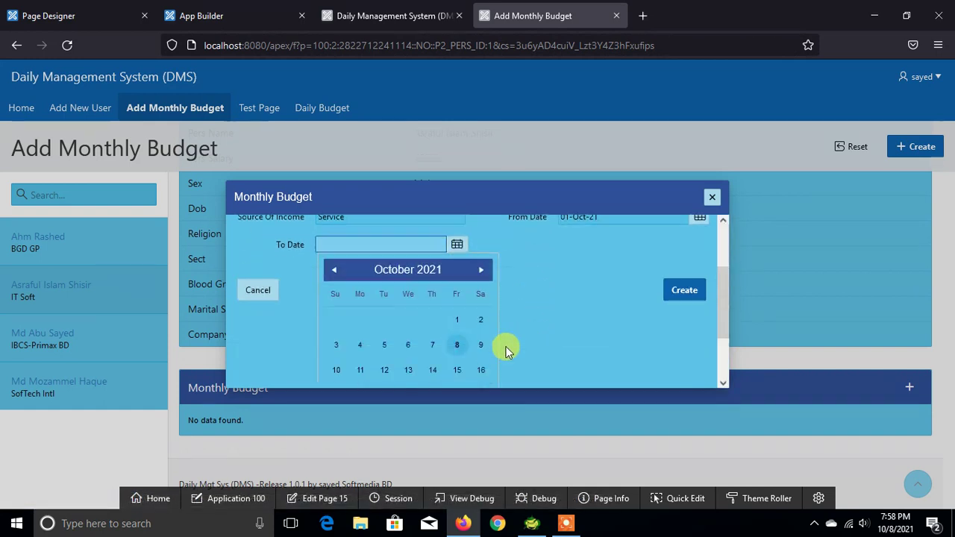
left_click(355, 381)
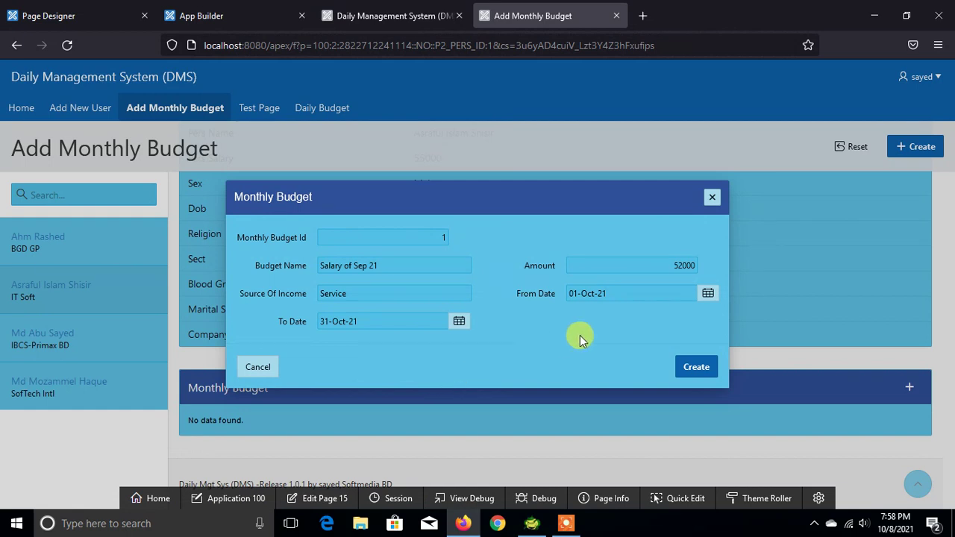
left_click(690, 367)
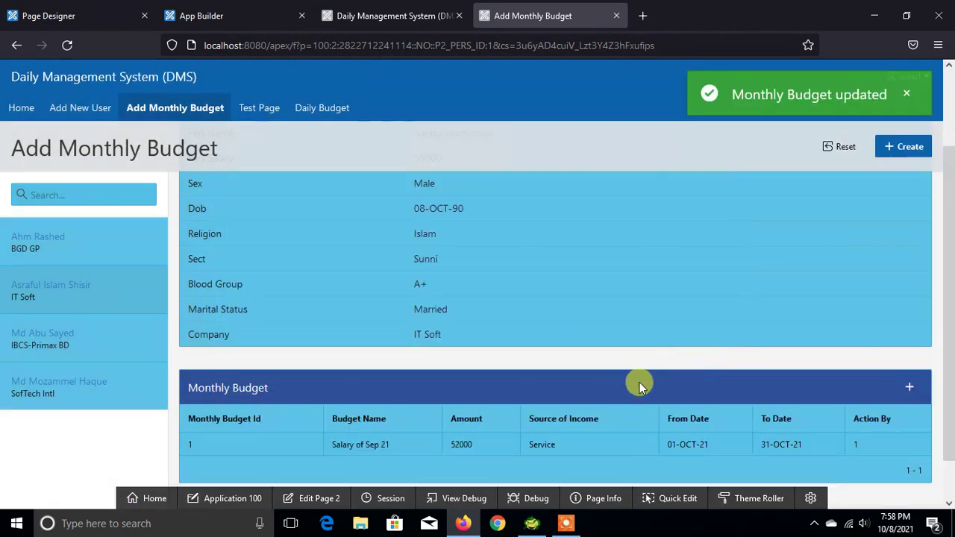
scroll(639, 384, "down", 1)
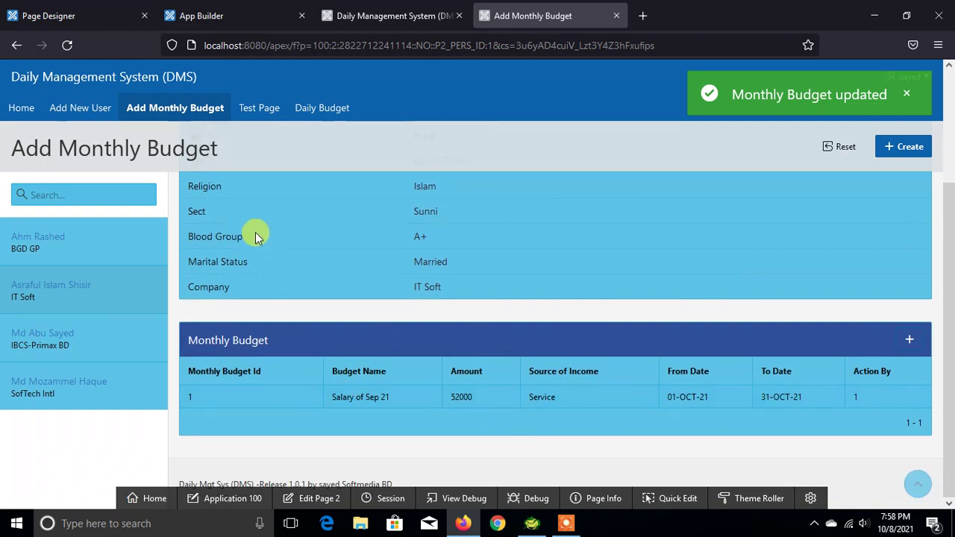
Open the Daily Budget page, select the person whose monthly budget was just added, and inspect the Present Balance and Total Expense fields
left_click(314, 118)
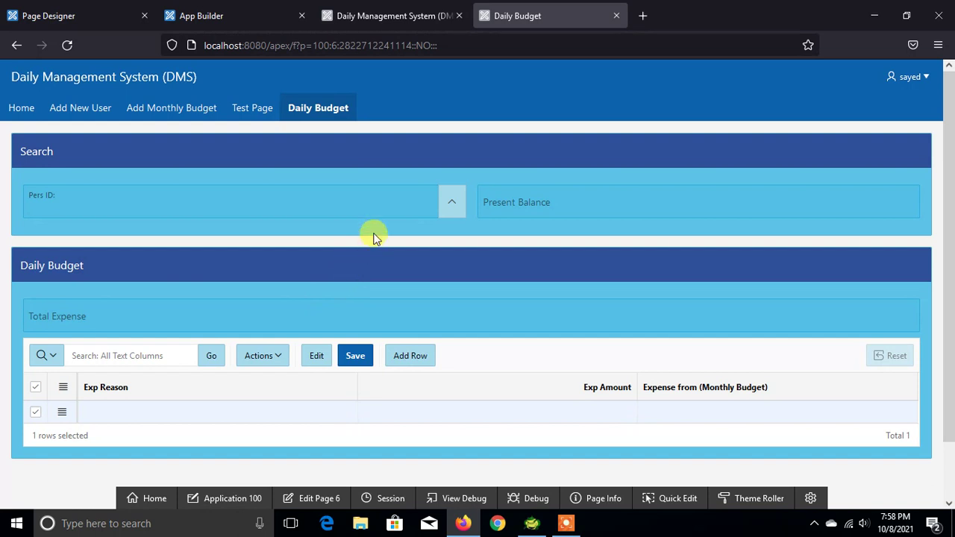
left_click(452, 202)
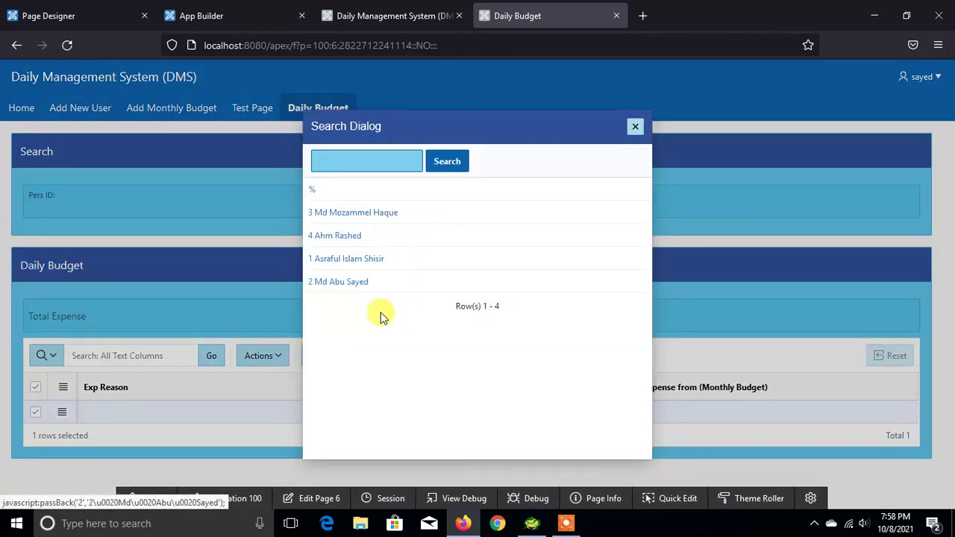
left_click(369, 262)
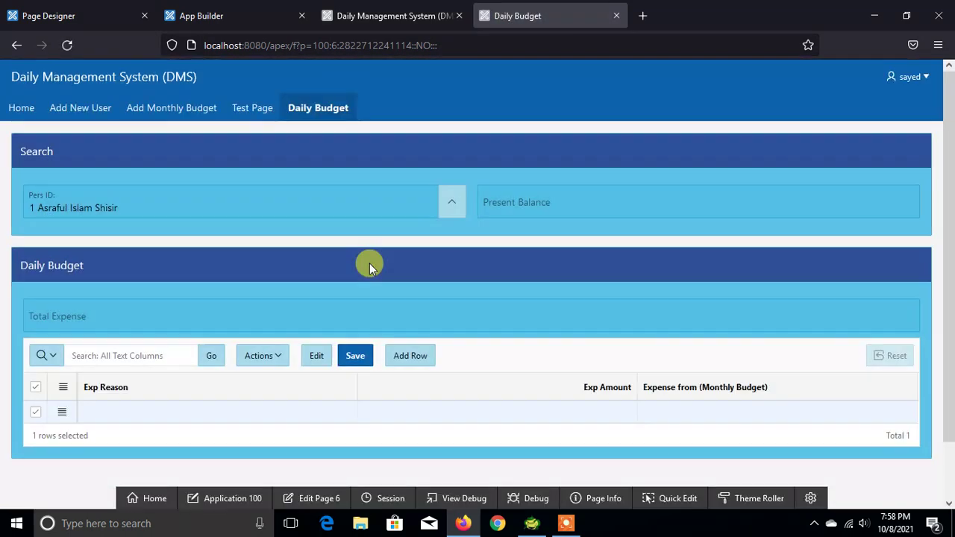
left_click(582, 204)
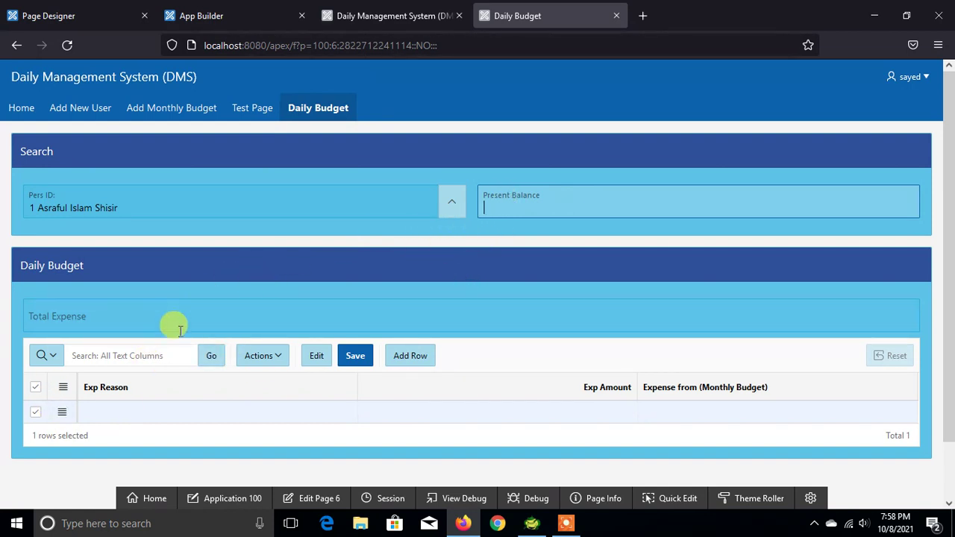
left_click(274, 328)
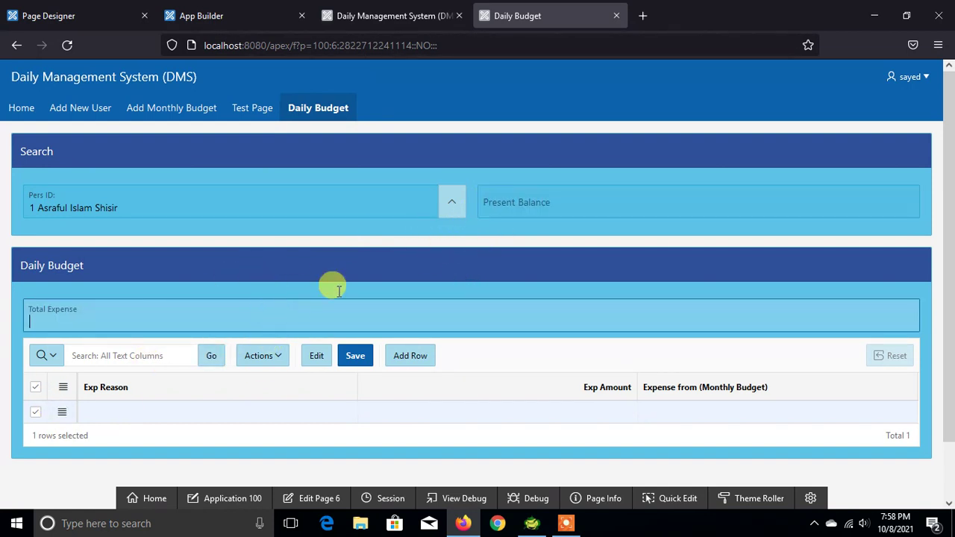
left_click(537, 201)
left_click(335, 302)
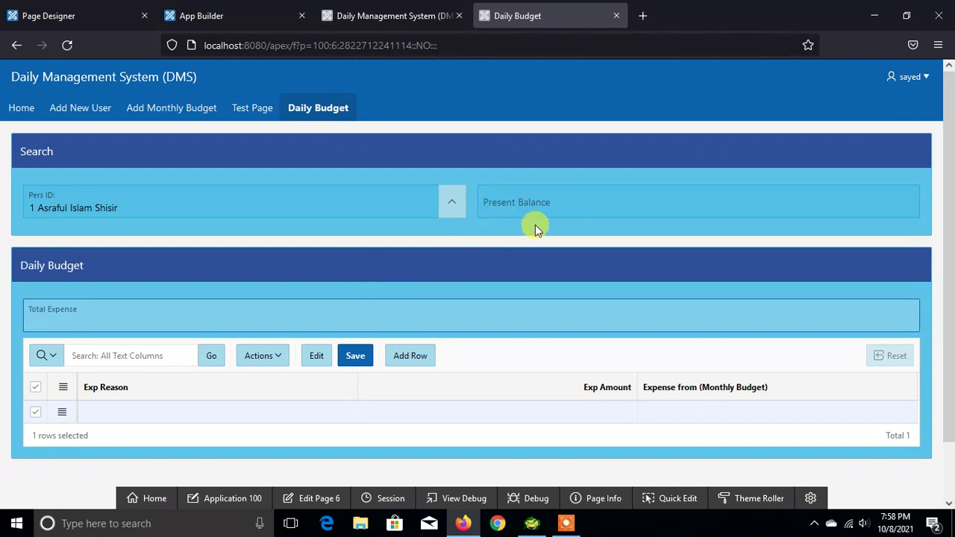
left_click(535, 214)
left_click(224, 307)
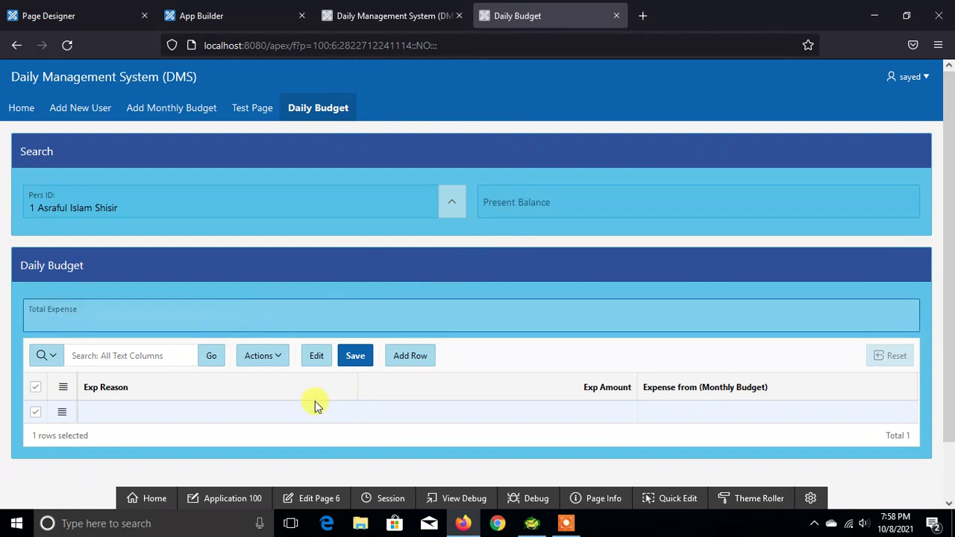
Add a second Daily Budget row and fill the first with reason Shopping, amount 5500 and the Salary of Sep 21 monthly budget
left_click(403, 357)
left_click(146, 411)
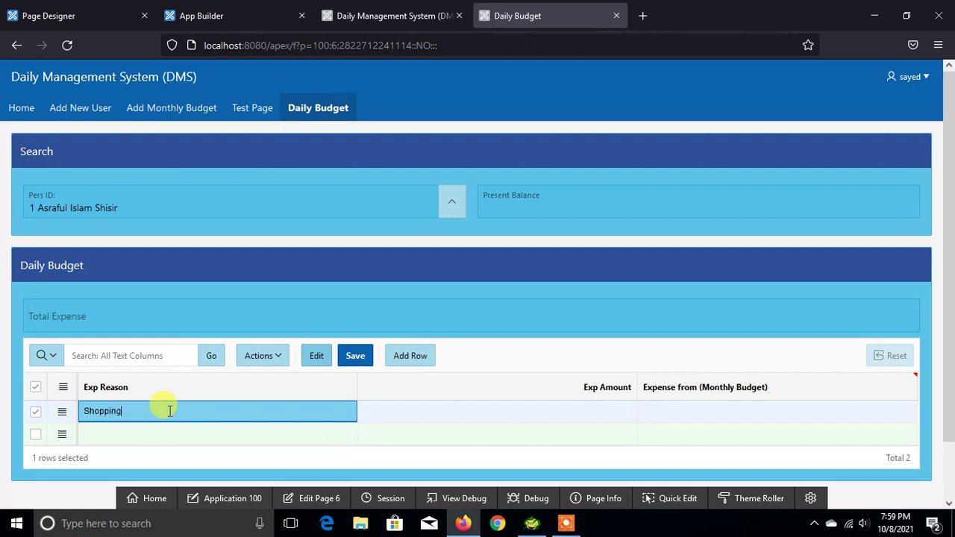
left_click(425, 394)
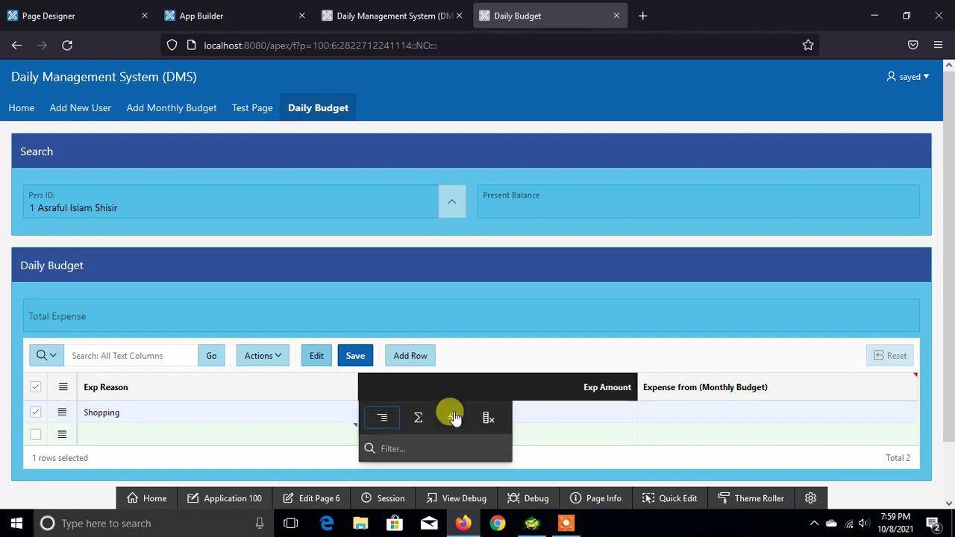
left_click(557, 413)
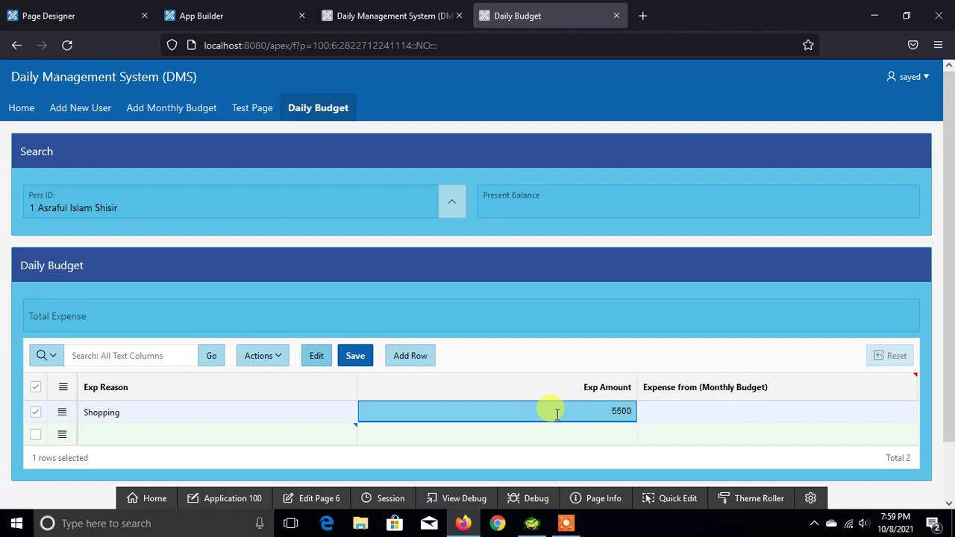
left_click(693, 416)
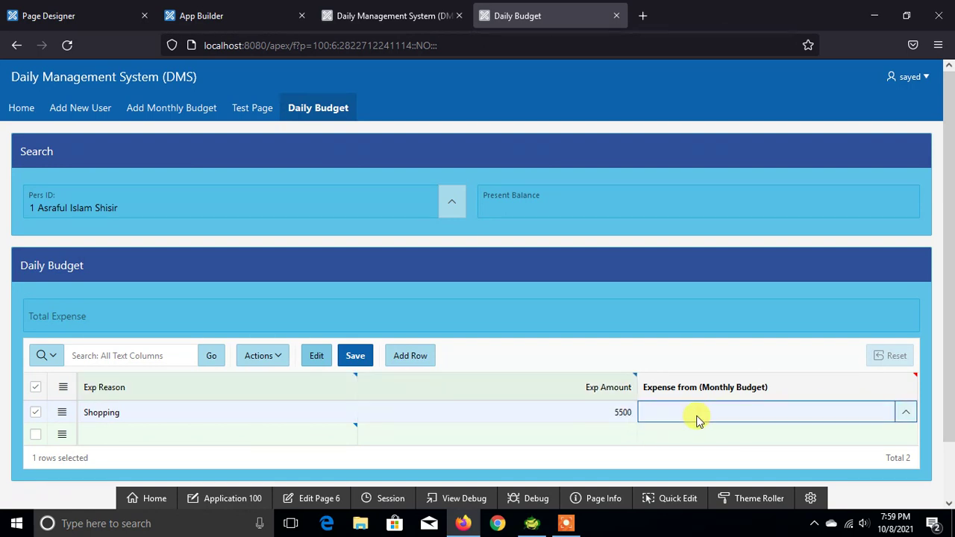
left_click(904, 411)
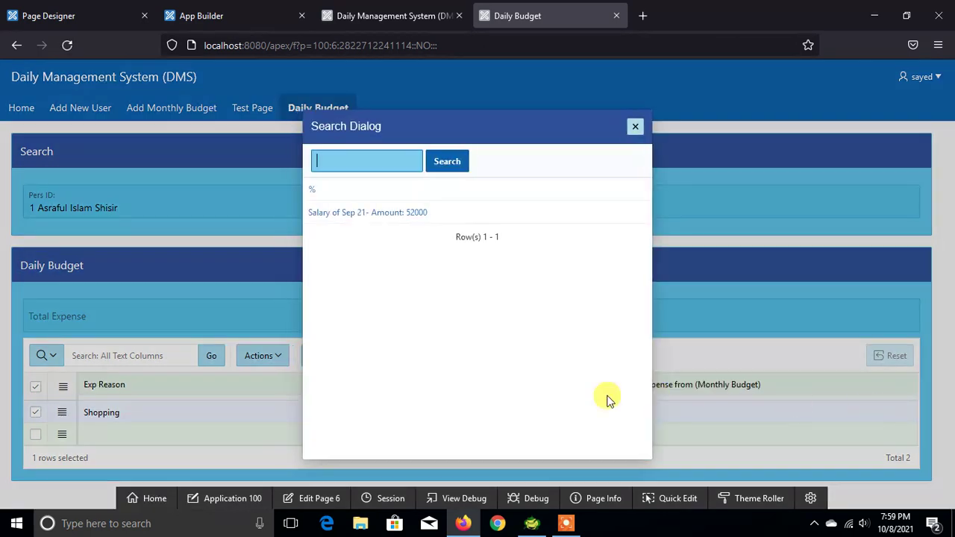
left_click(422, 214)
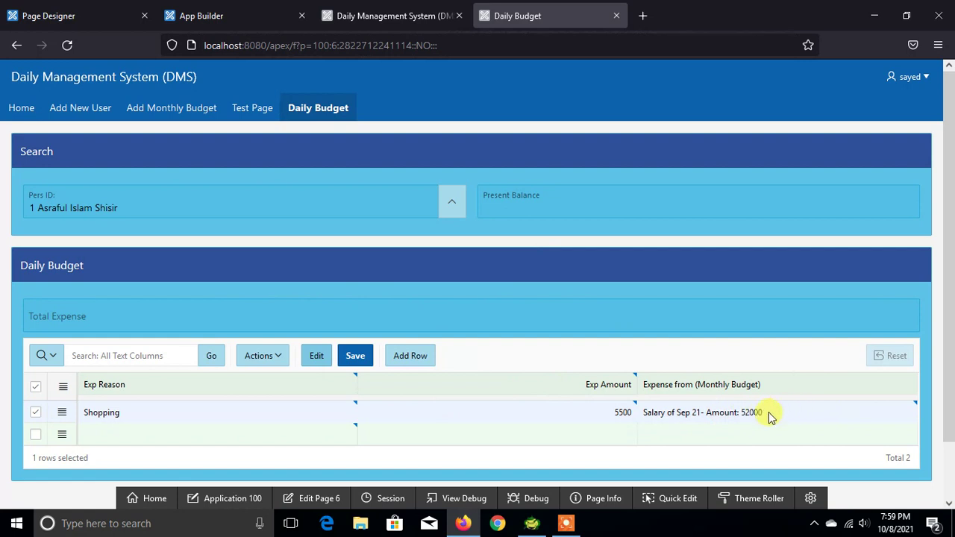
left_click(869, 413)
left_click(903, 412)
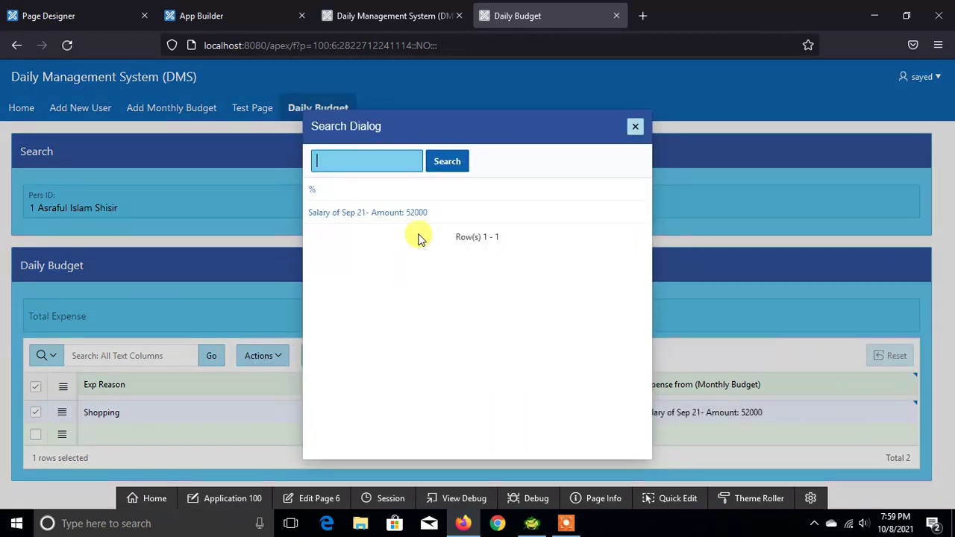
left_click(379, 224)
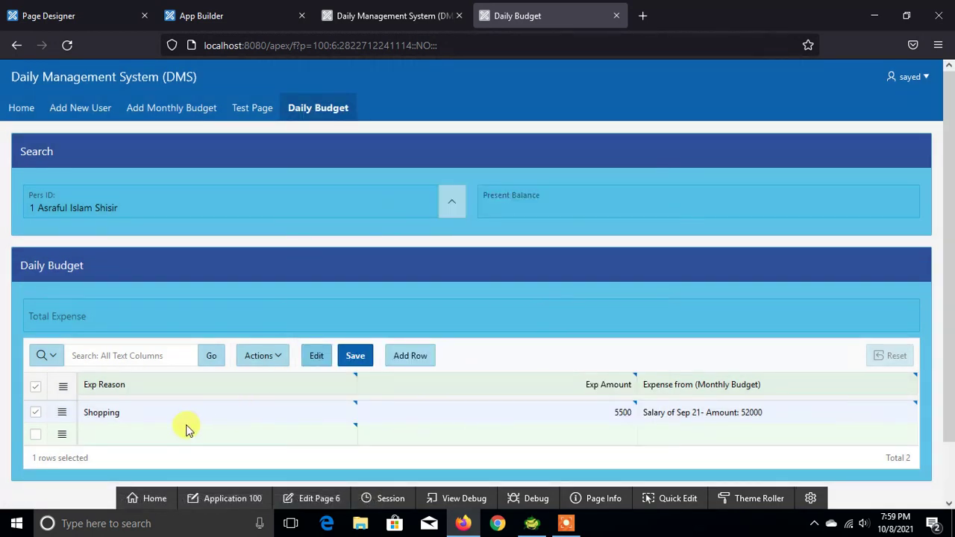
Fill the second Daily Budget row with reason Travelling, amount 7500 and the Salary of Sep 21 monthly budget
left_click(154, 434)
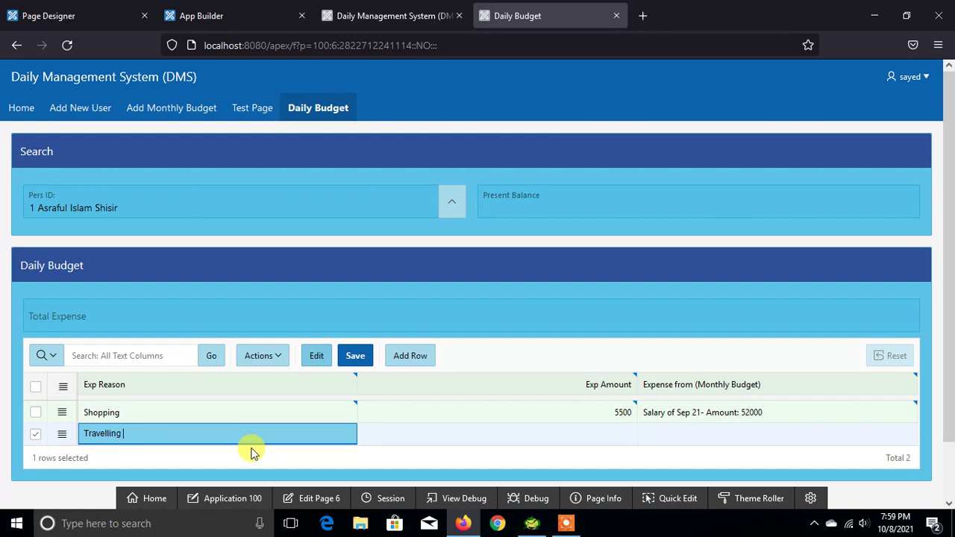
left_click(424, 429)
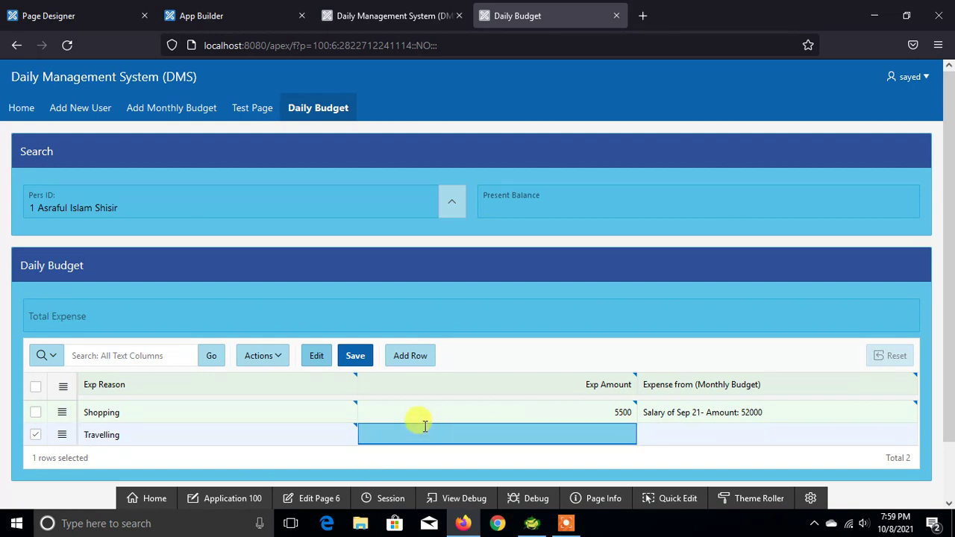
type("7500")
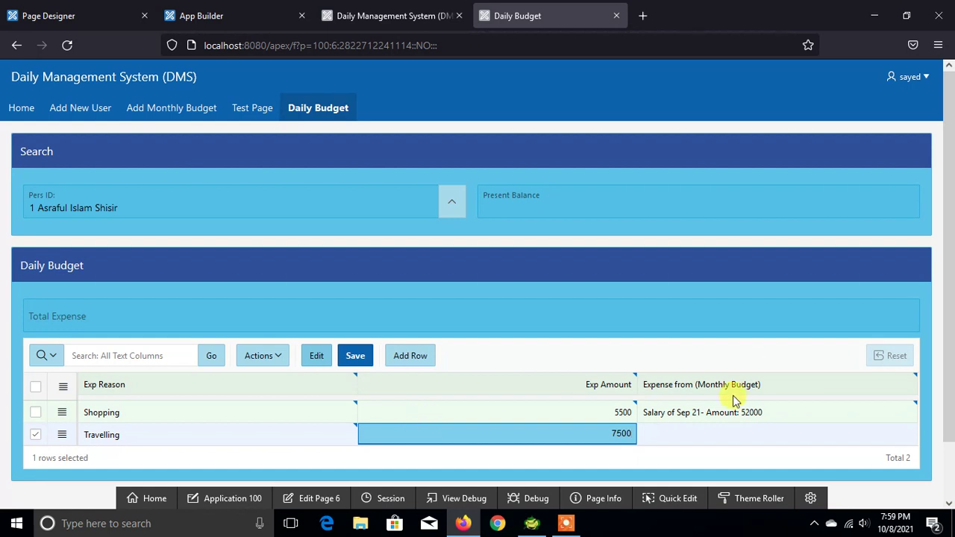
left_click(720, 437)
left_click(903, 436)
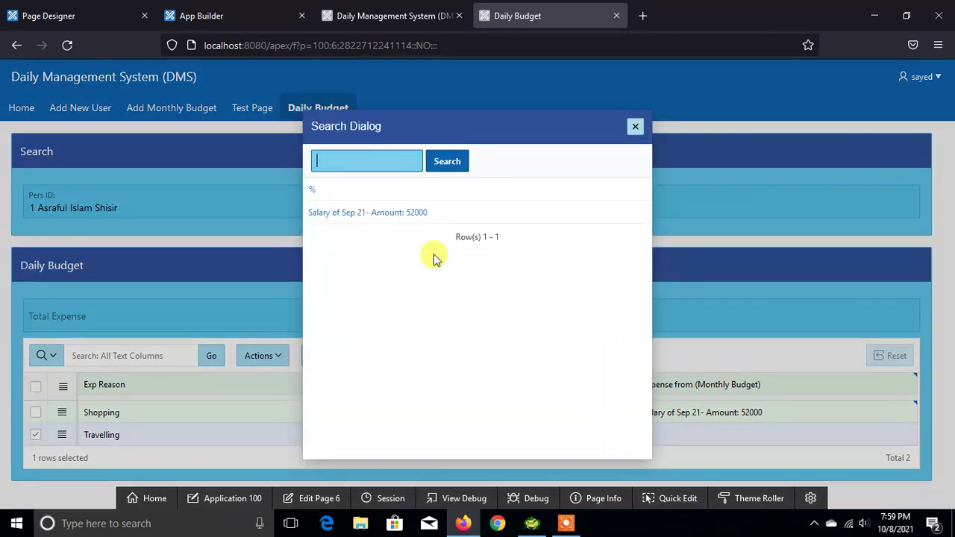
left_click(385, 213)
Add a third Daily Budget row with reason Savings, amount 12500 and the Salary of Sep 21 monthly budget
scroll(331, 336, "down", 2)
left_click(405, 295)
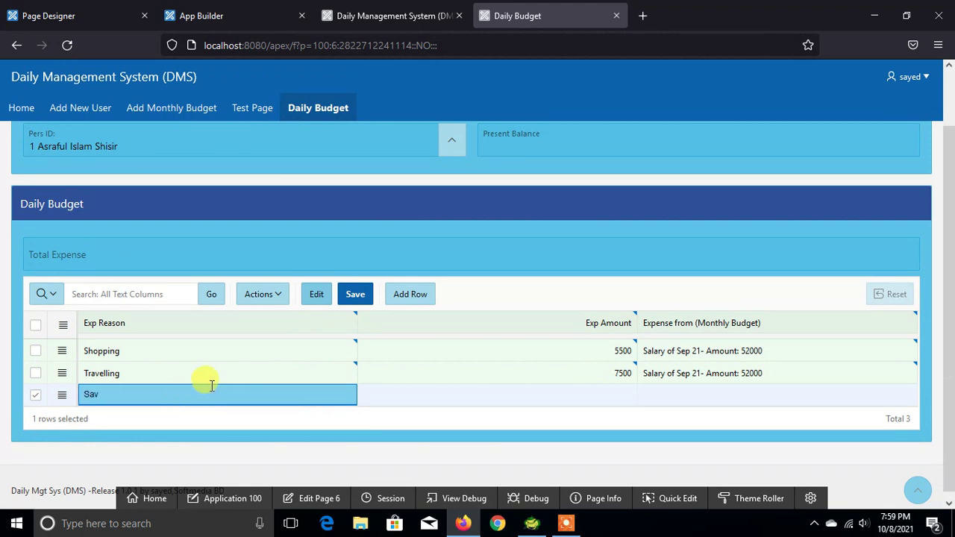
left_click(381, 399)
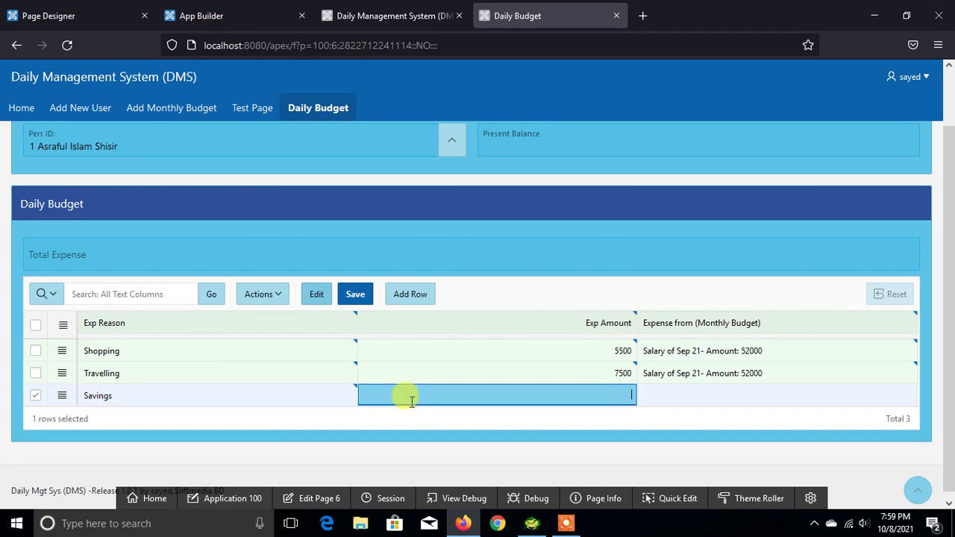
type("12")
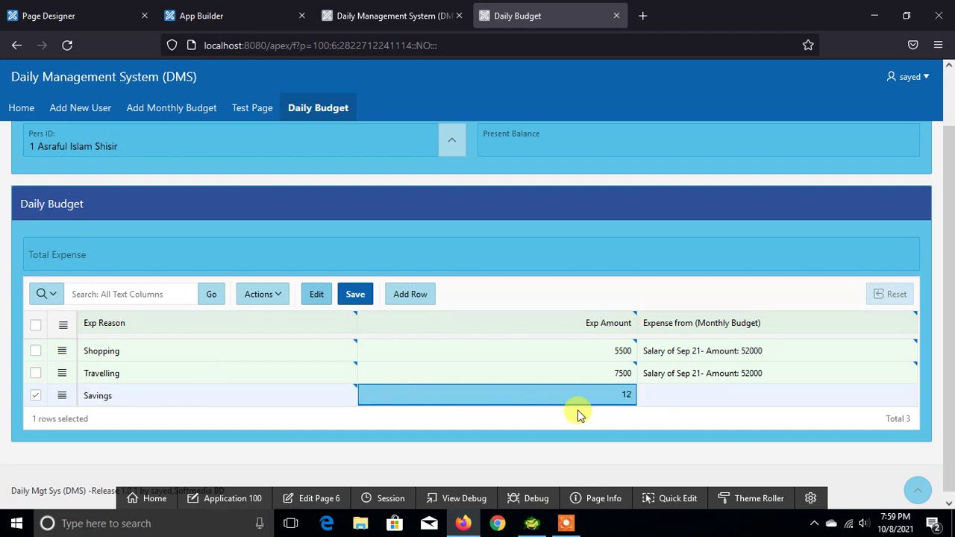
type("500")
left_click(725, 399)
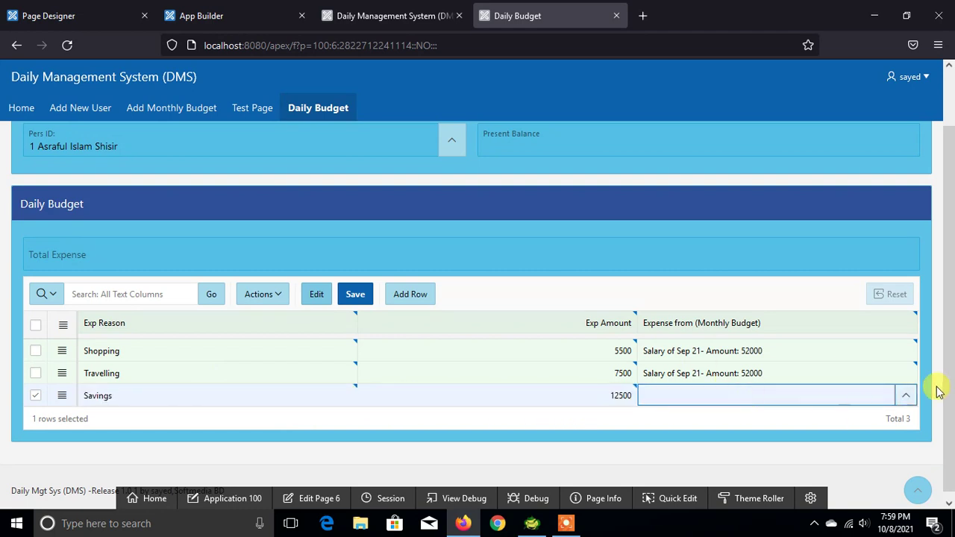
left_click(903, 401)
left_click(425, 221)
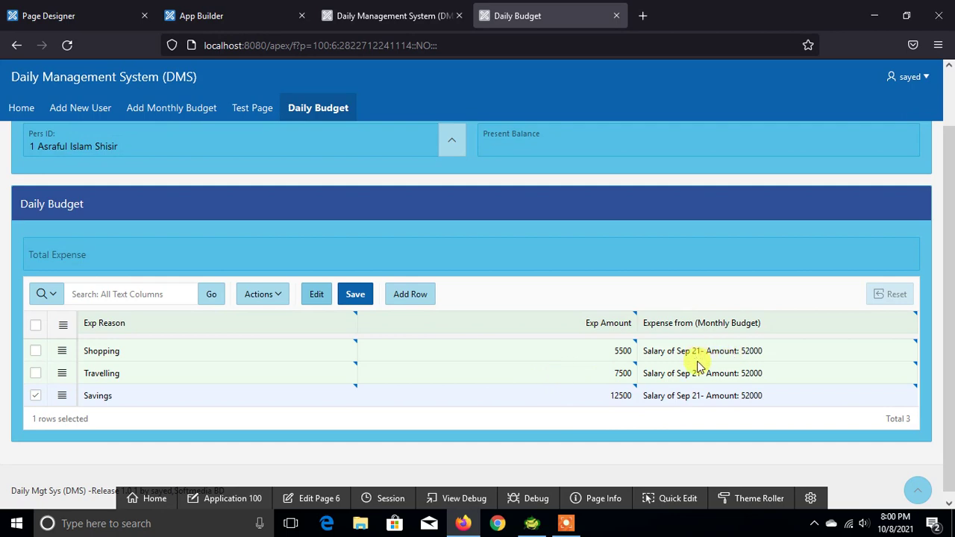
Switch to Toad for Oracle and examine the data of the MONTHLY_BUDGET and DAILY_MGT tables
left_click(529, 522)
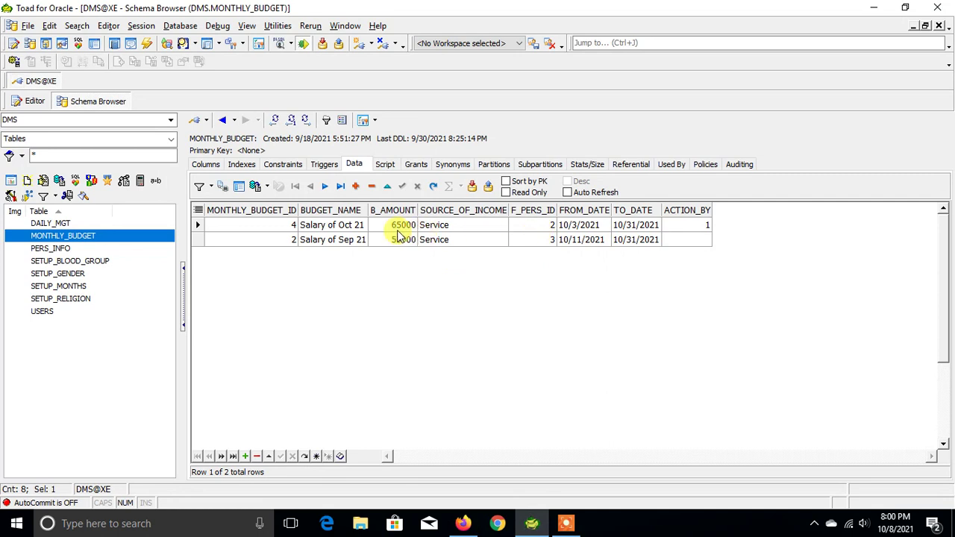
left_click(272, 227)
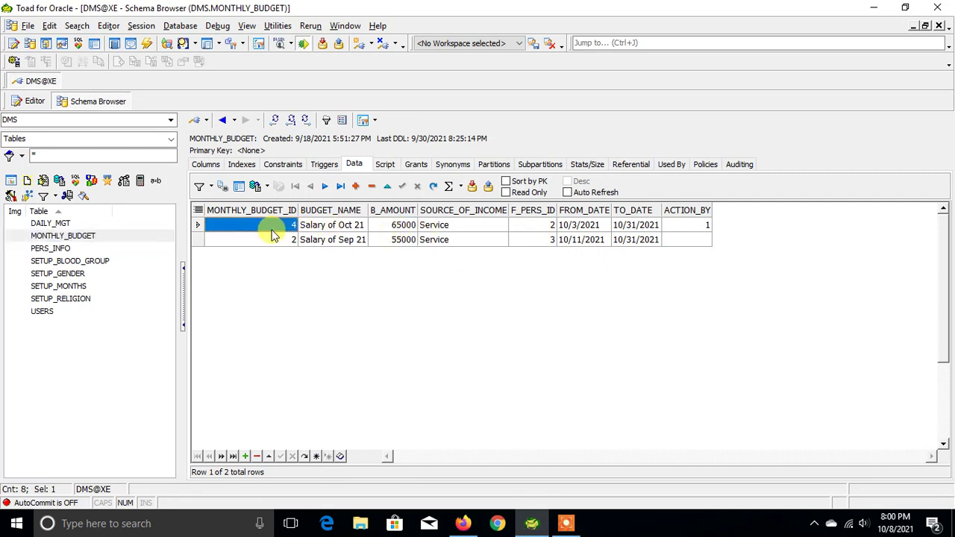
left_click(57, 225)
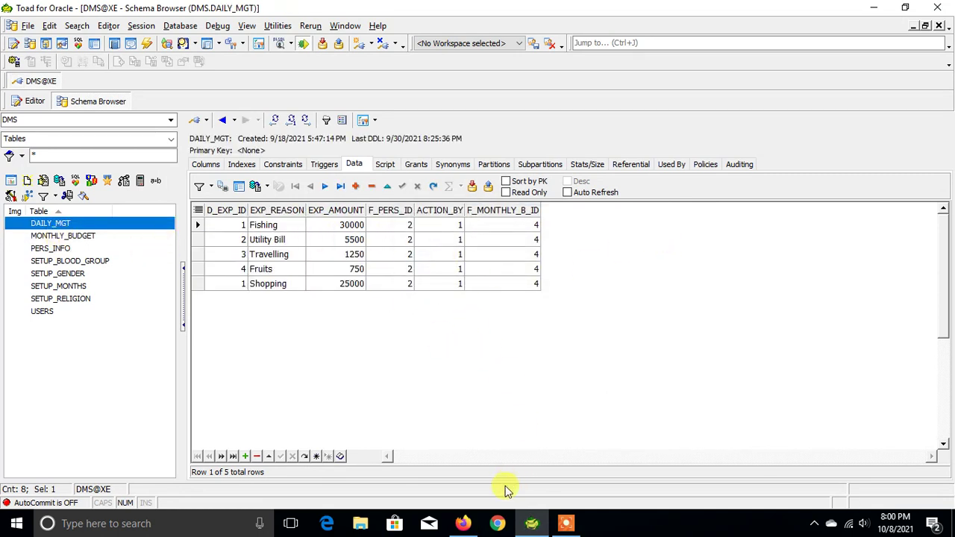
Return to Firefox, save the Daily Budget rows and check the Present Balance and Total Expense fields
left_click(463, 523)
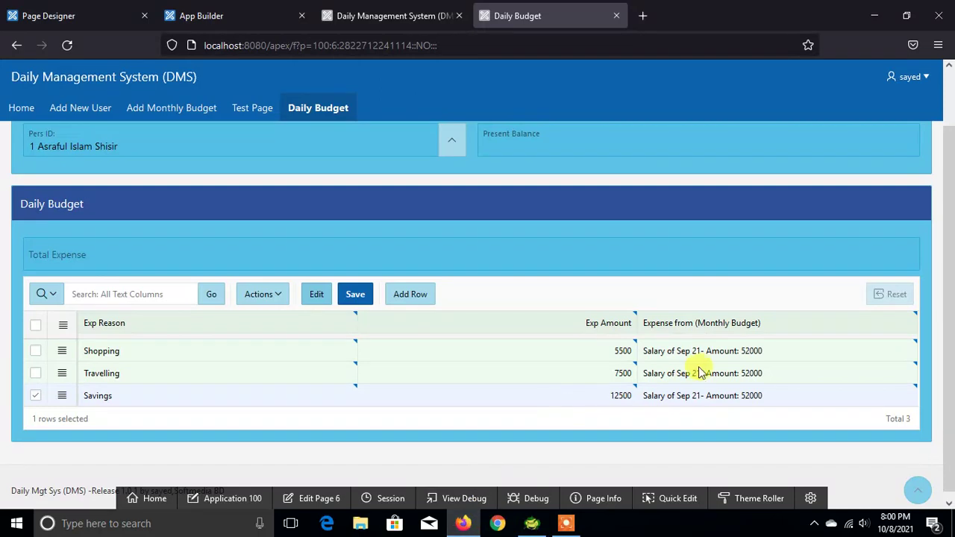
left_click(356, 297)
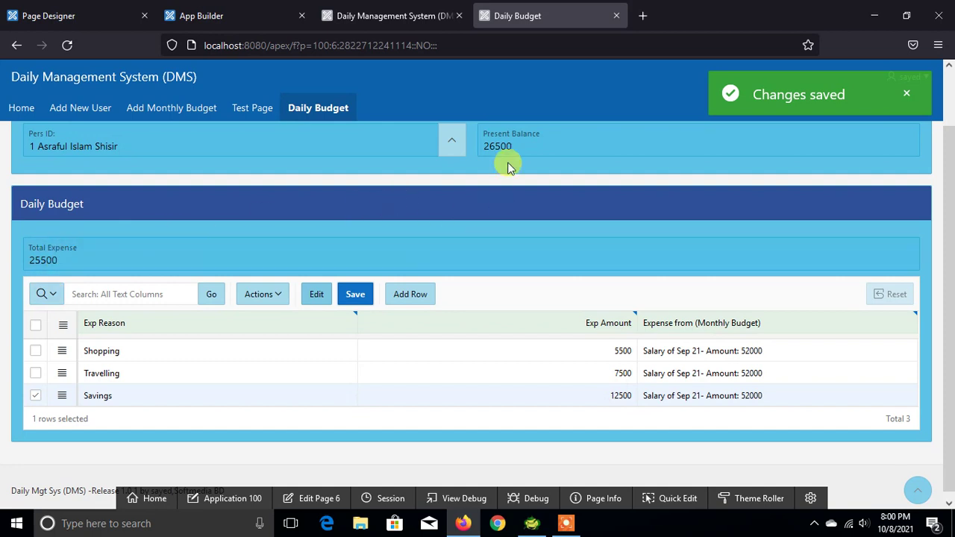
left_click_drag(522, 142, 446, 144)
scroll(484, 220, "up", 1)
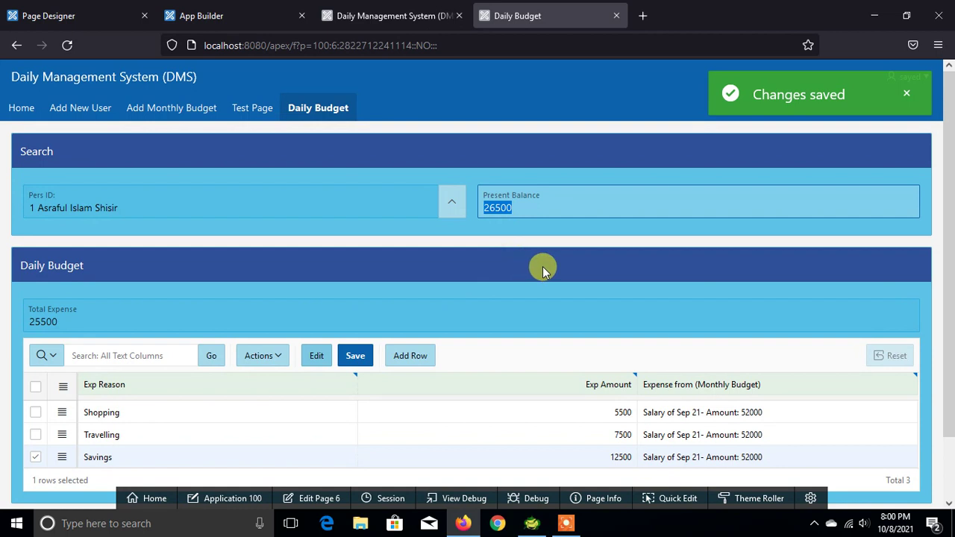
scroll(578, 297, "down", 1)
scroll(581, 299, "up", 1)
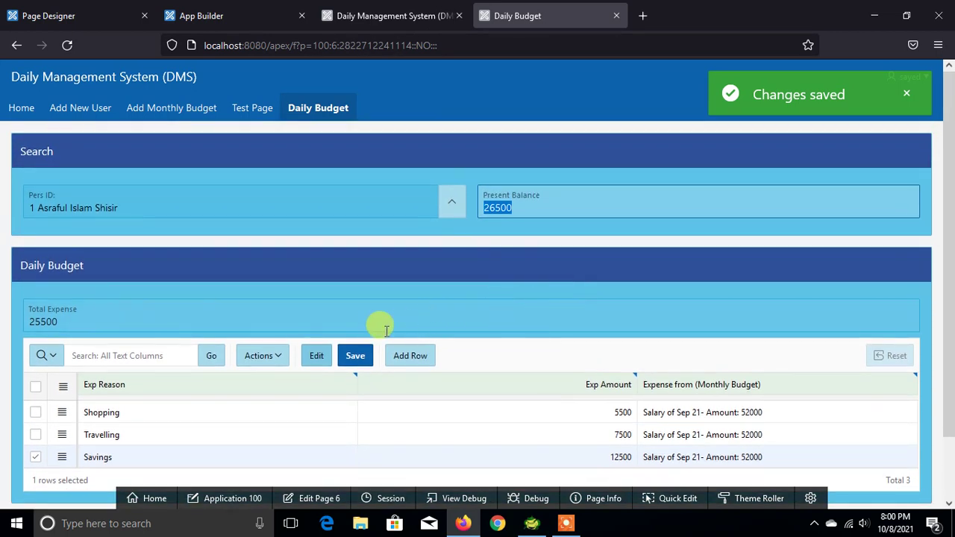
left_click(568, 522)
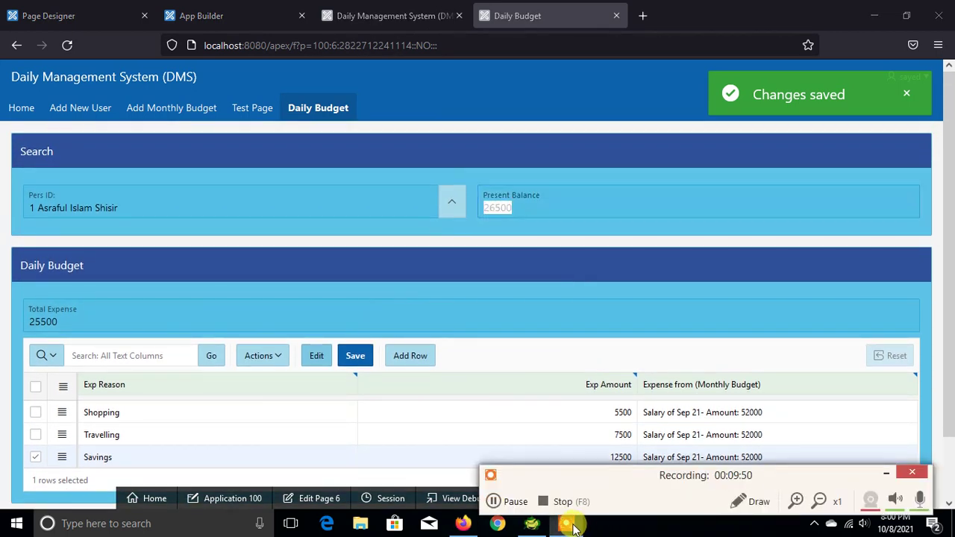
left_click(885, 473)
Clear the text selection in the Present Balance field and dismiss the save notification
left_click(192, 305)
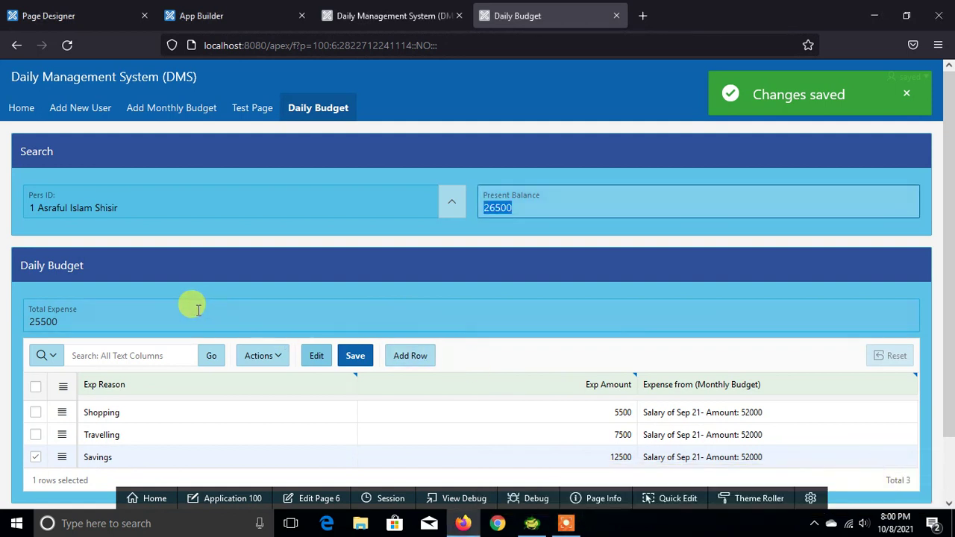
left_click(547, 209)
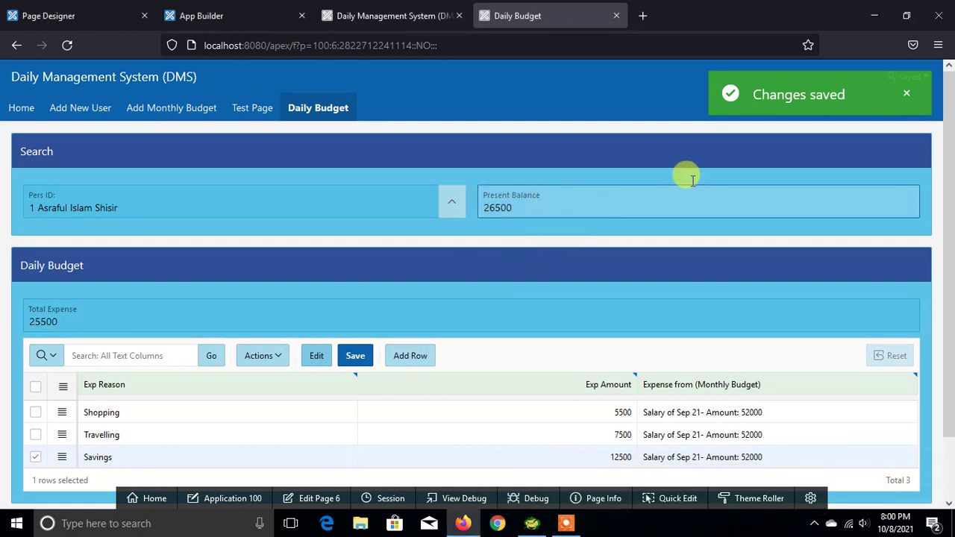
left_click(905, 94)
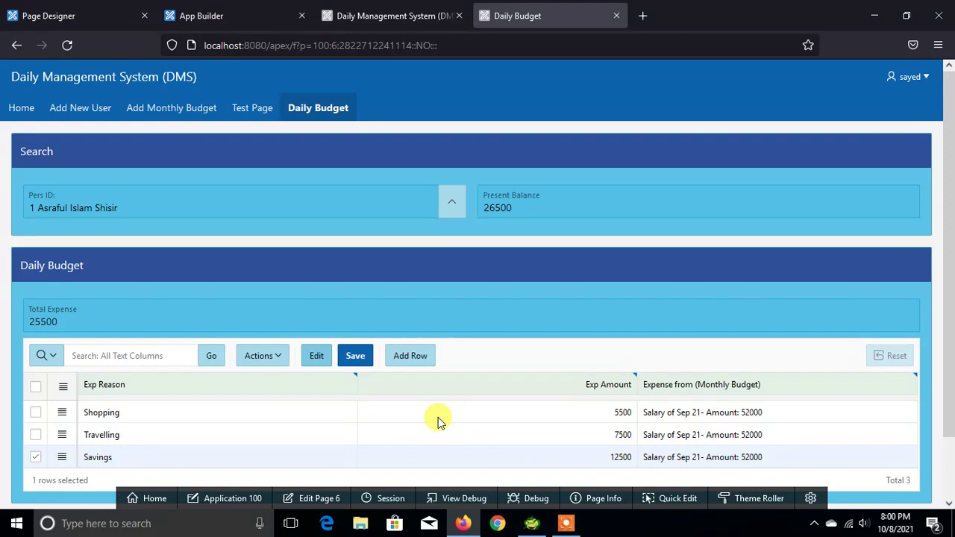
left_click(567, 526)
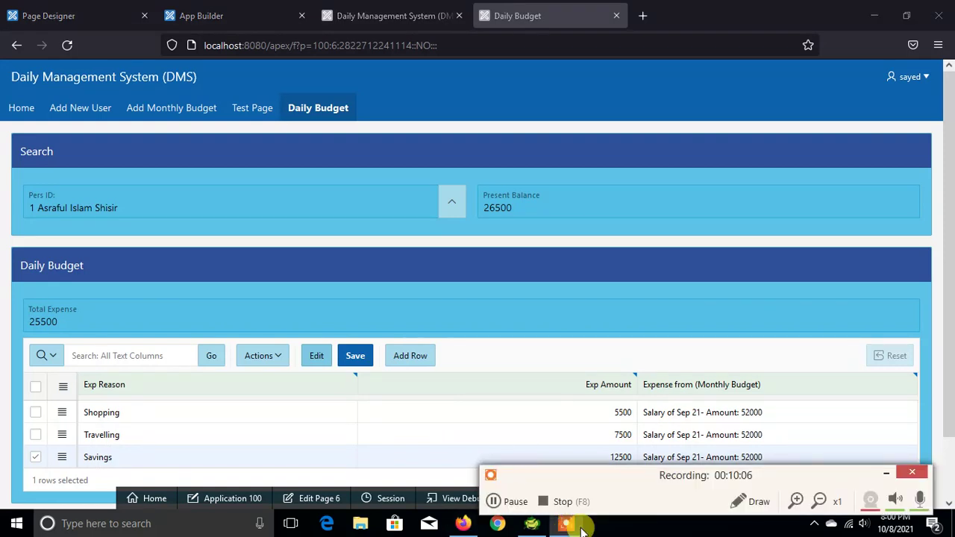
left_click(886, 473)
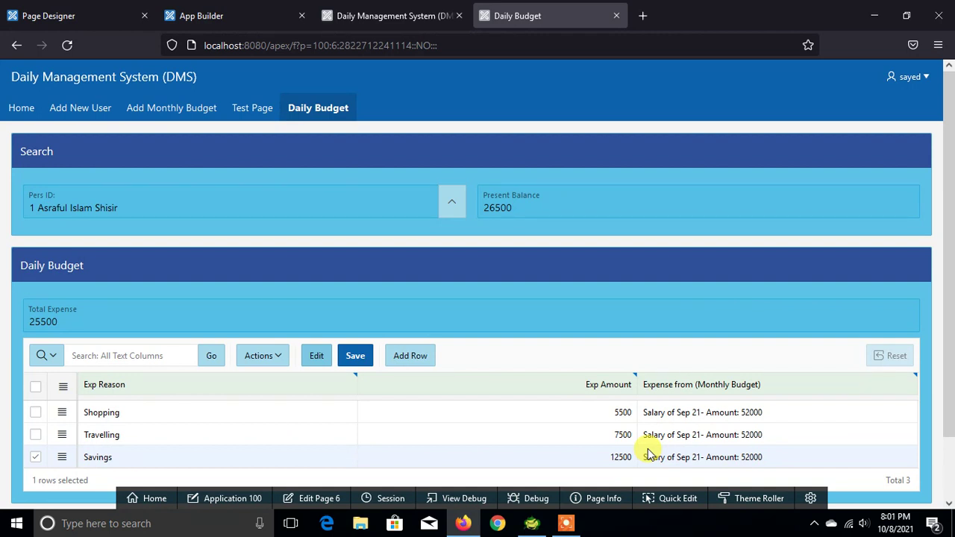
left_click(565, 523)
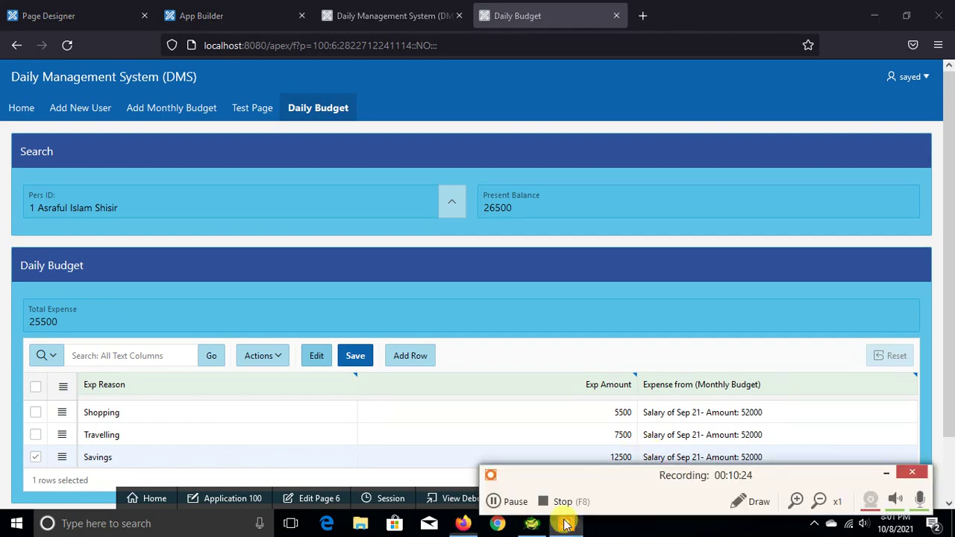